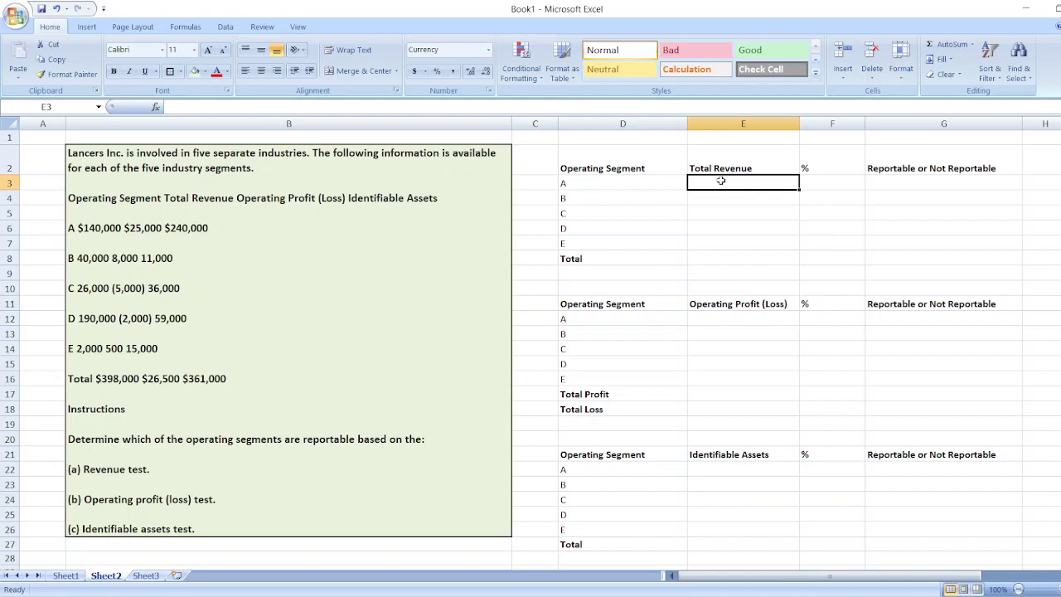
# - Enter revenues $140,000, $40,000, $26,000, $190,000 and $2,000 for segments A–E in E3:E7
pyautogui.write('$140,000')
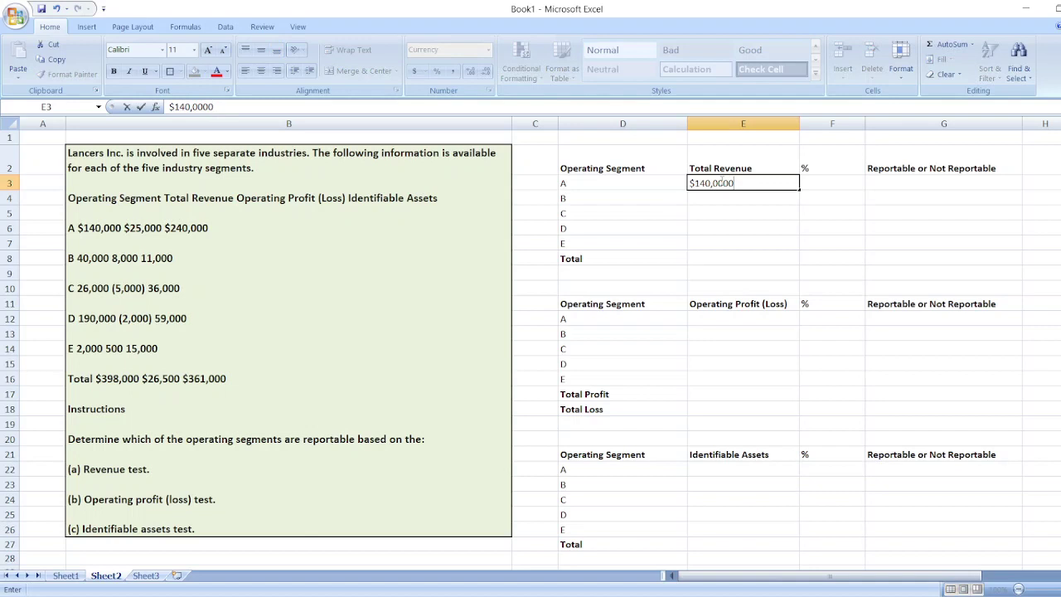
pyautogui.press('Return')
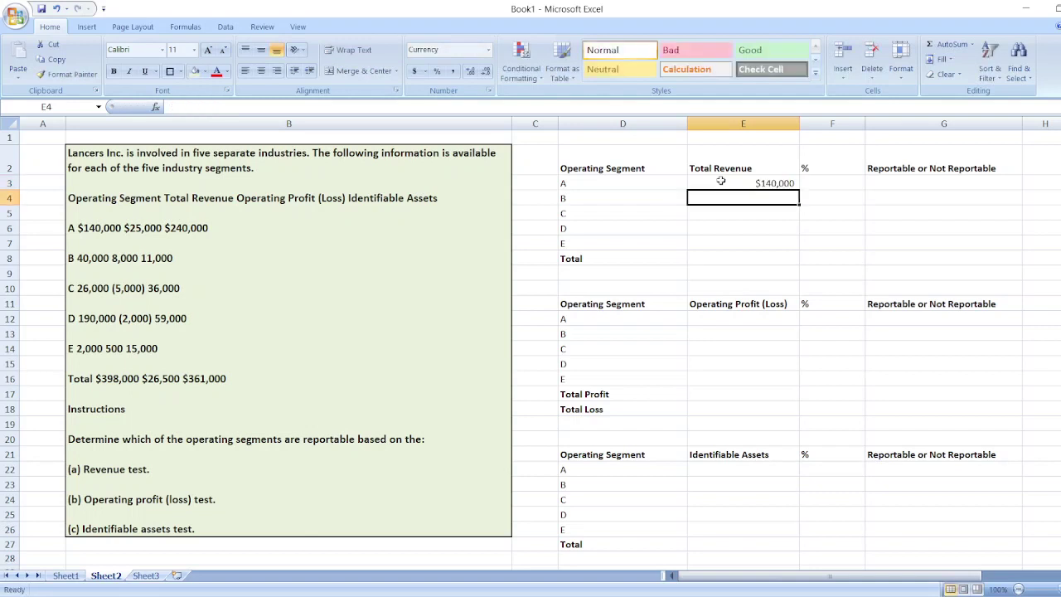
pyautogui.write('$40,000')
pyautogui.press('Return')
pyautogui.write('$26000')
pyautogui.press('Return')
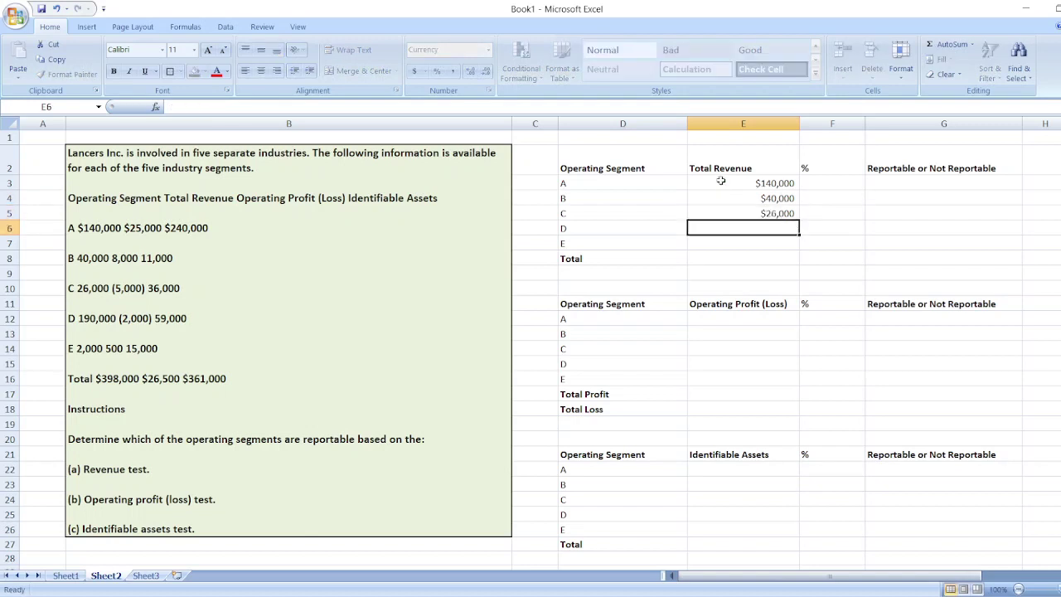
pyautogui.write('$190000')
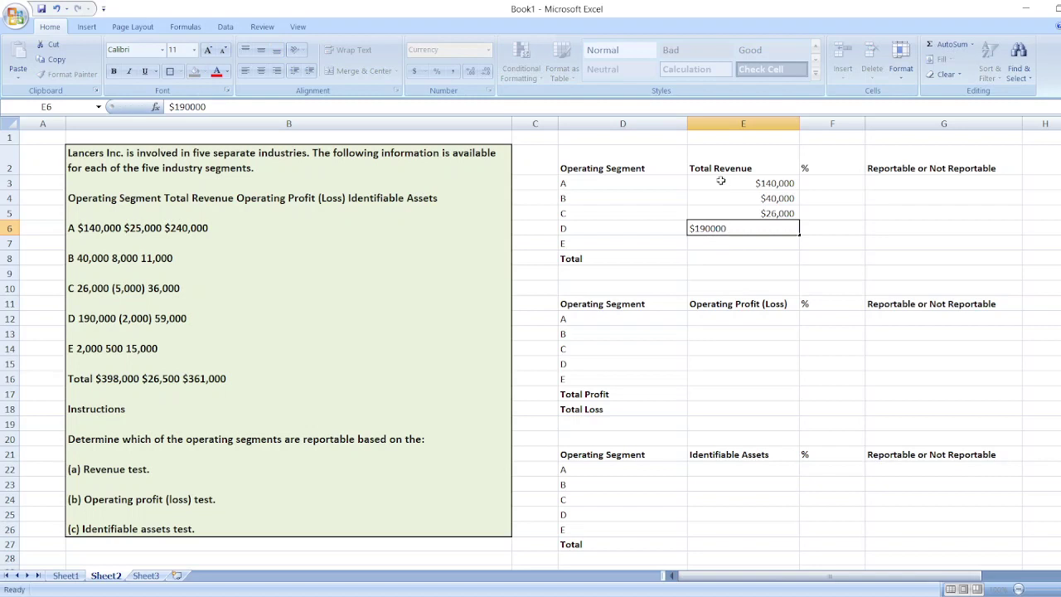
pyautogui.press('Return')
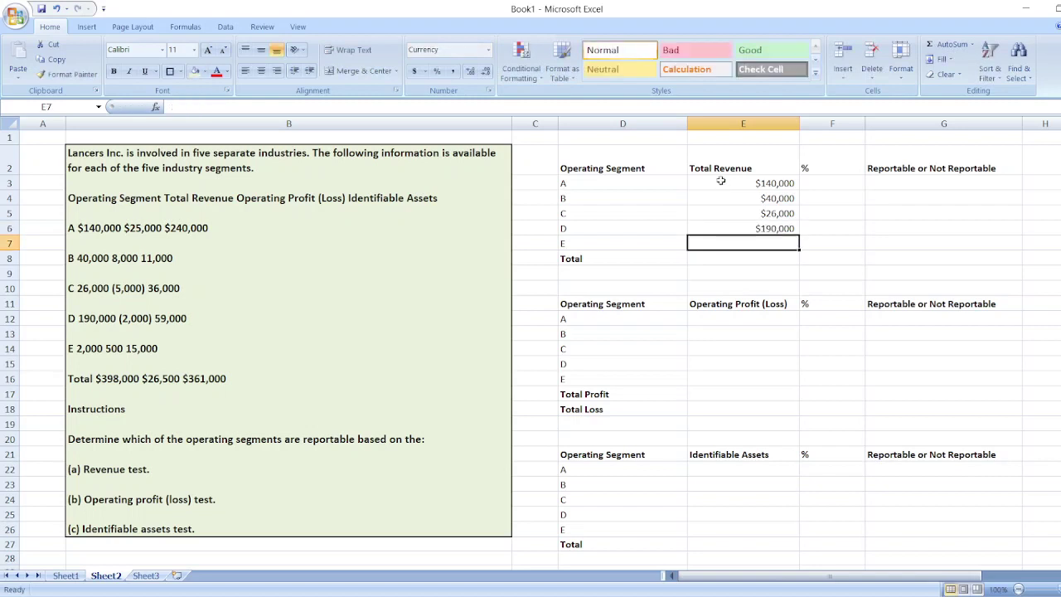
pyautogui.write('$2000')
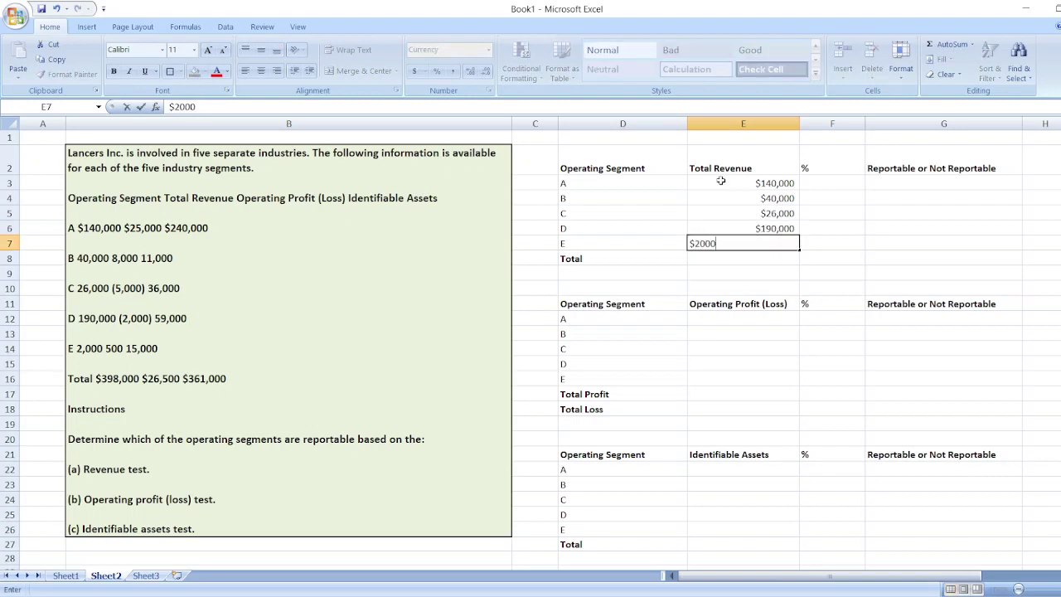
pyautogui.press('Return')
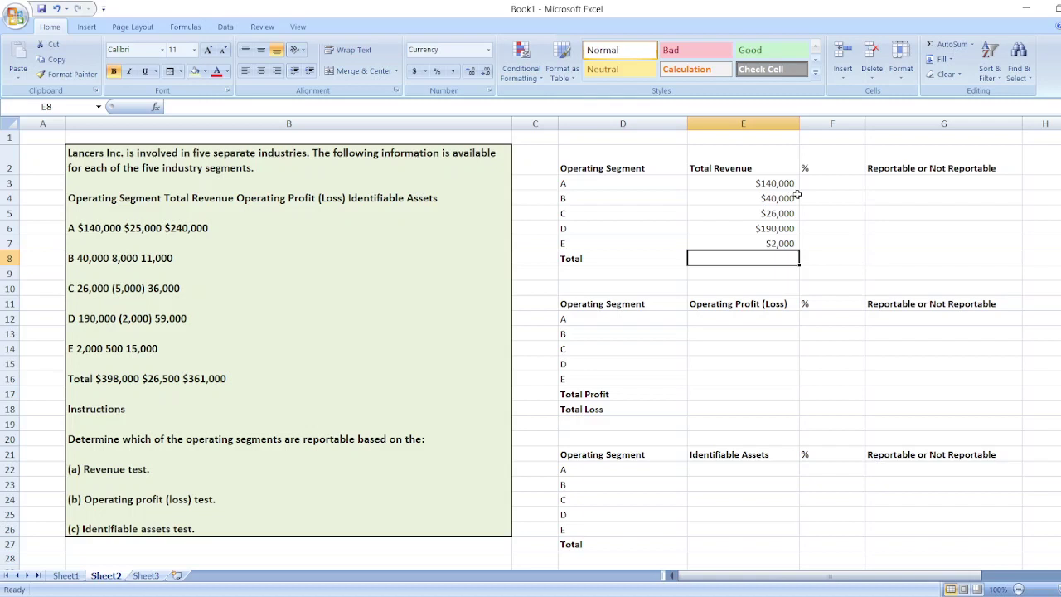
# - Total the revenues in E8 with =SUM(E3:E7), giving $398,000
pyautogui.write('=sum(')
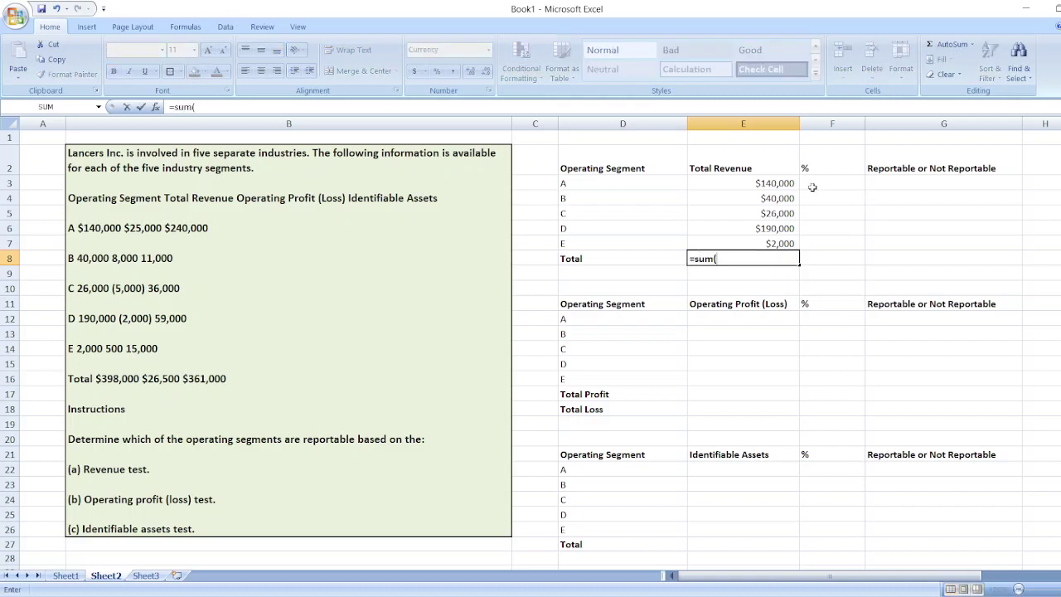
pyautogui.press('Up')
pyautogui.press('Up')
pyautogui.press('Up')
pyautogui.press('Up')
pyautogui.press('Up')
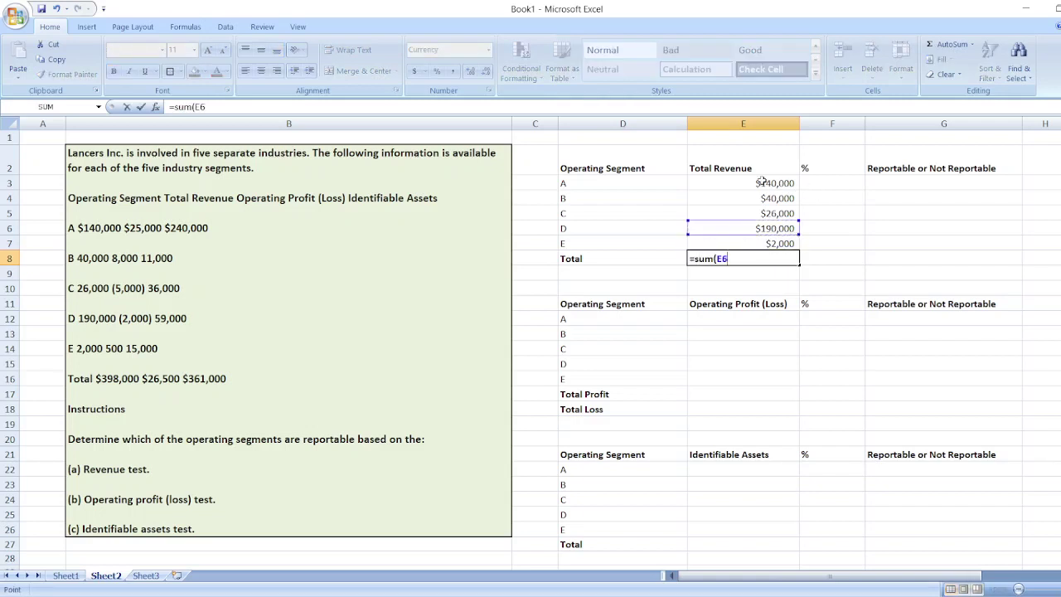
pyautogui.hotkey('shift', 'Down')
pyautogui.hotkey('shift', 'Down')
pyautogui.hotkey('shift', 'Down')
pyautogui.hotkey('shift', 'Down')
pyautogui.write(')')
pyautogui.press('Return')
# - Compute segment A's revenue share in F3 as =E3/398000
pyautogui.click(817, 180)
pyautogui.write('=')
pyautogui.press('Left')
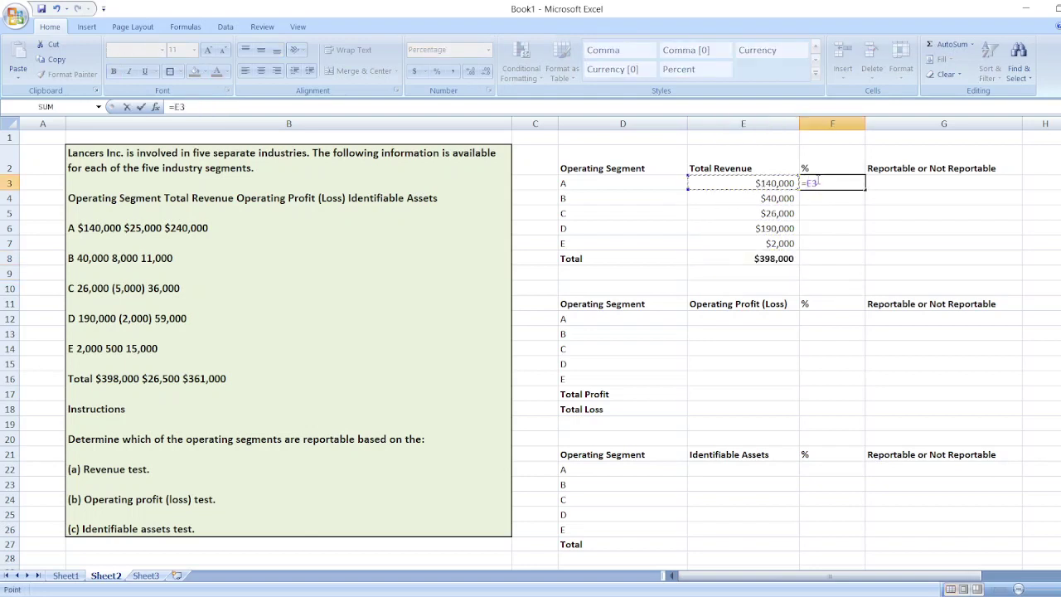
pyautogui.write('/398000')
pyautogui.press('Return')
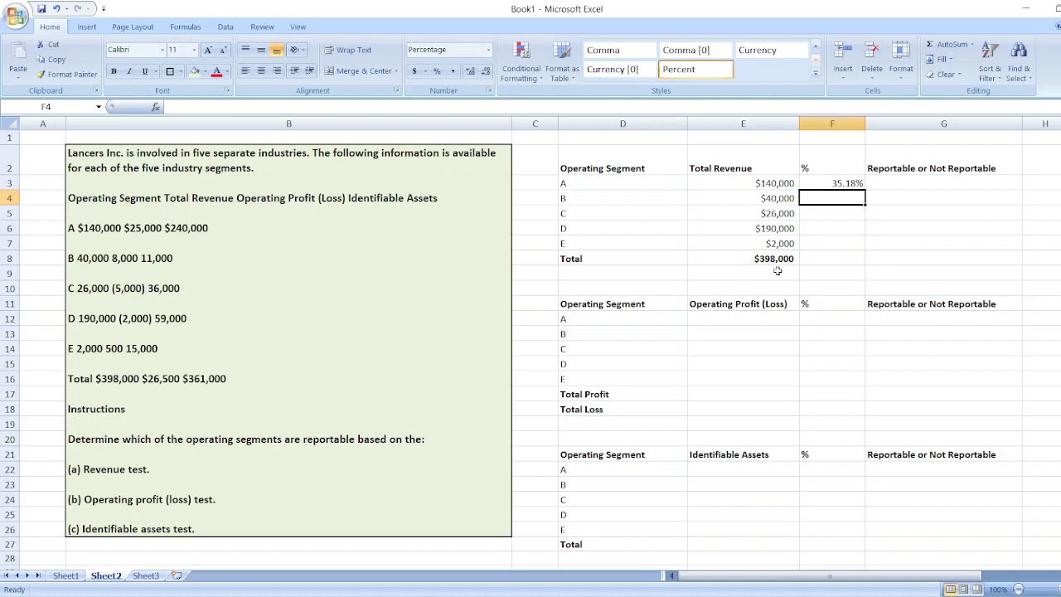
# - Copy the share formula into F4:F7 for segments B through E
pyautogui.press('Up')
pyautogui.hotkey('ctrl', 'c')
pyautogui.press('Down')
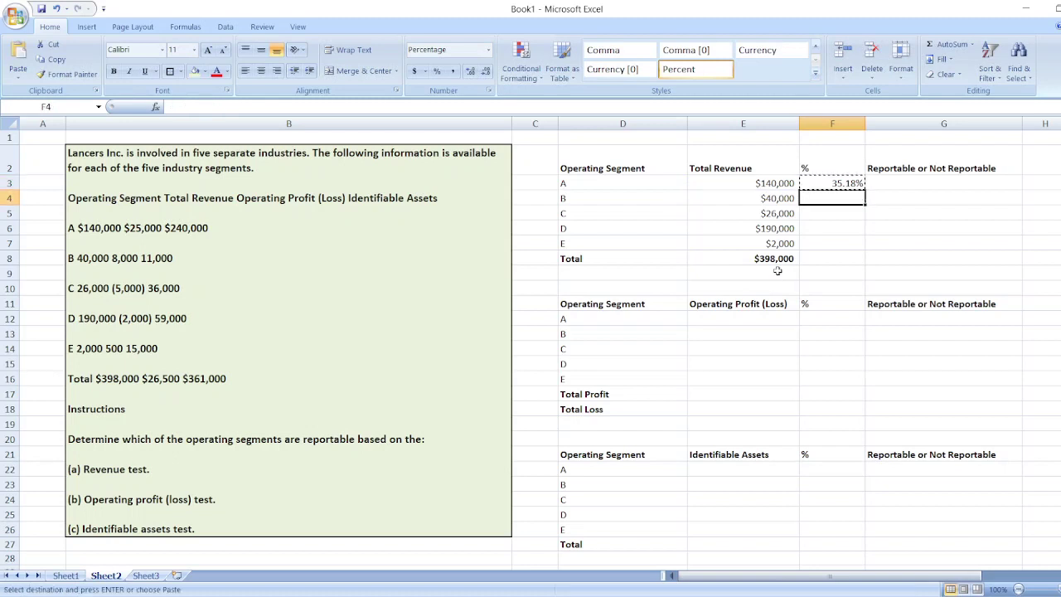
pyautogui.hotkey('ctrl', 'v')
pyautogui.press('Down')
pyautogui.hotkey('ctrl', 'v')
pyautogui.press('Down')
pyautogui.hotkey('ctrl', 'v')
pyautogui.press('Down')
pyautogui.hotkey('ctrl', 'v')
pyautogui.press('Down')
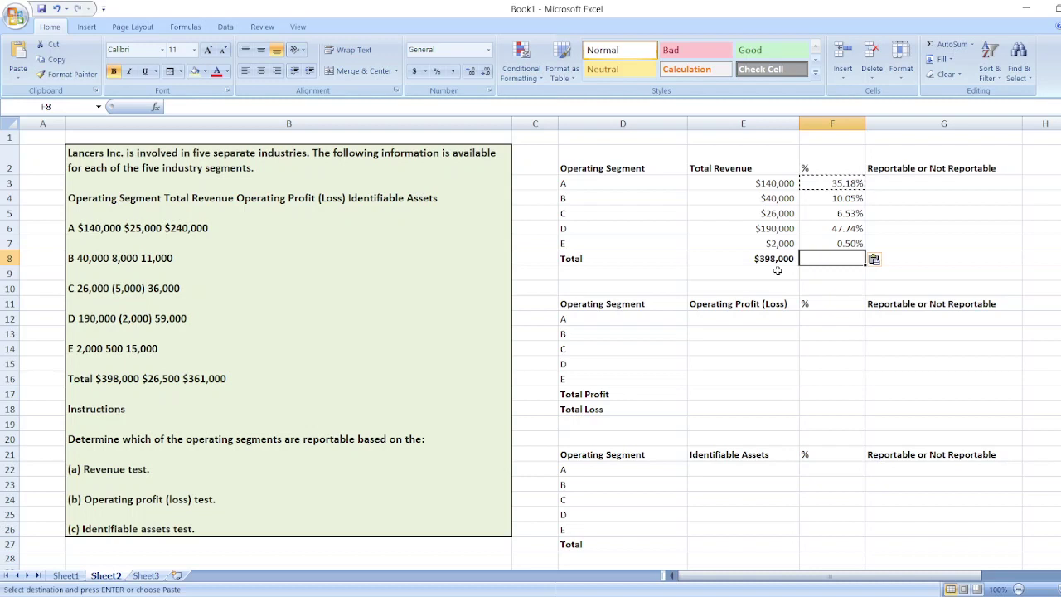
# - Label segments A and B as Reportable in G3:G4
pyautogui.click(931, 178)
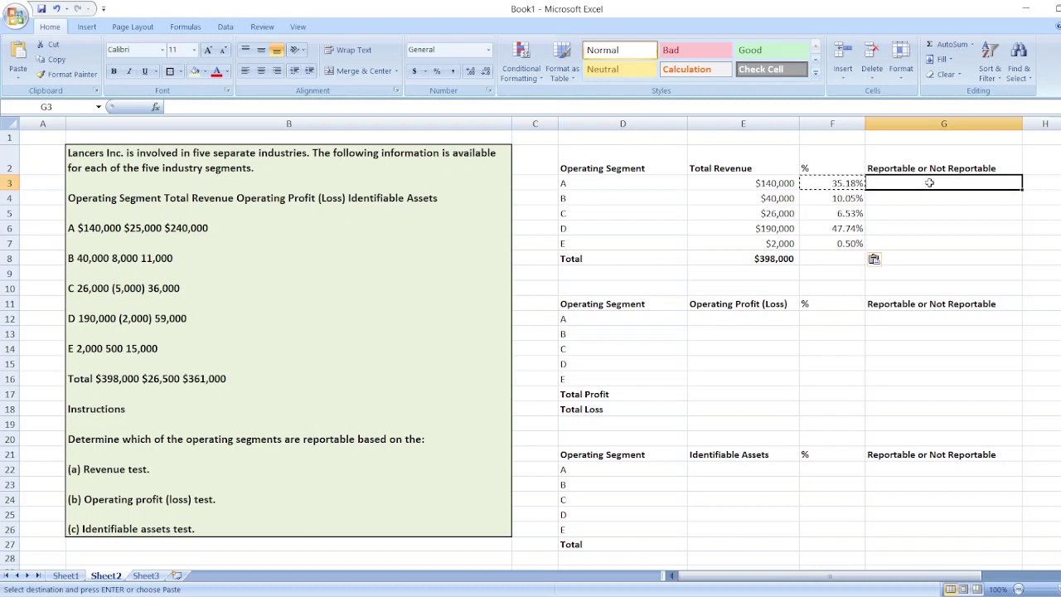
pyautogui.write('10R')
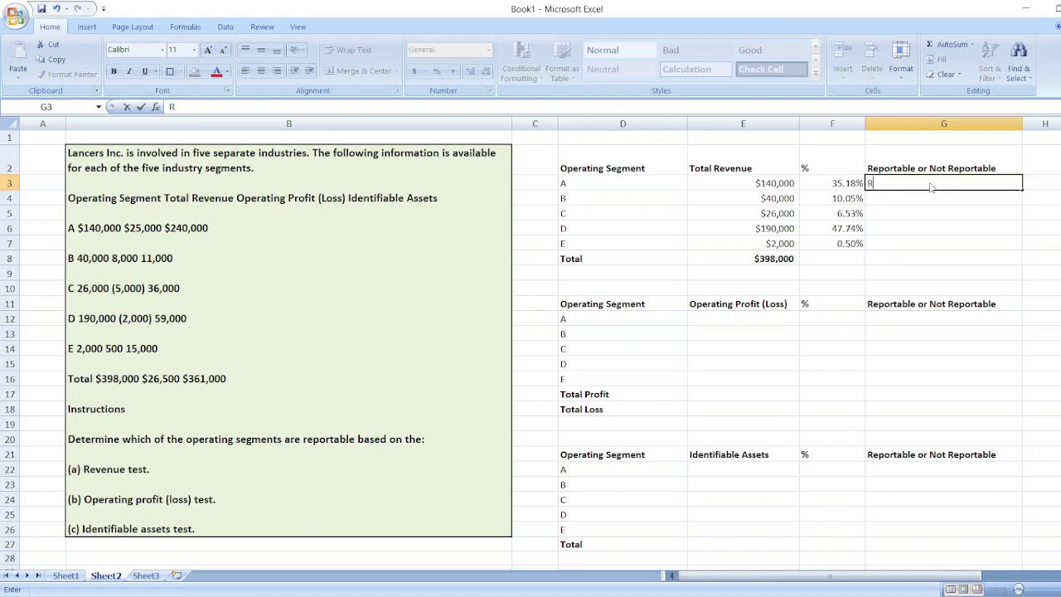
pyautogui.write('eportabl')
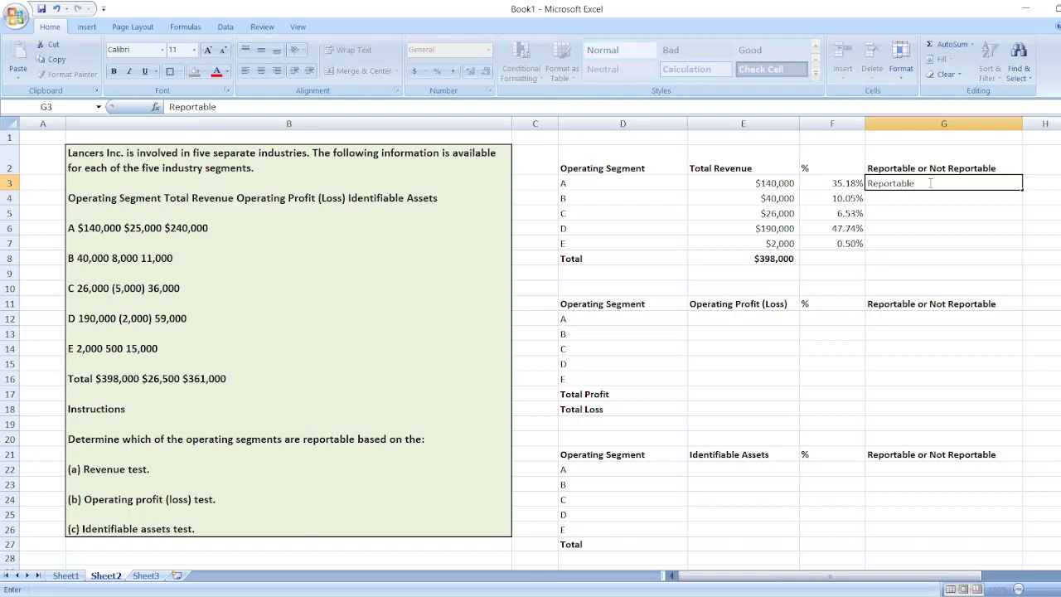
pyautogui.write('e')
pyautogui.press('Return')
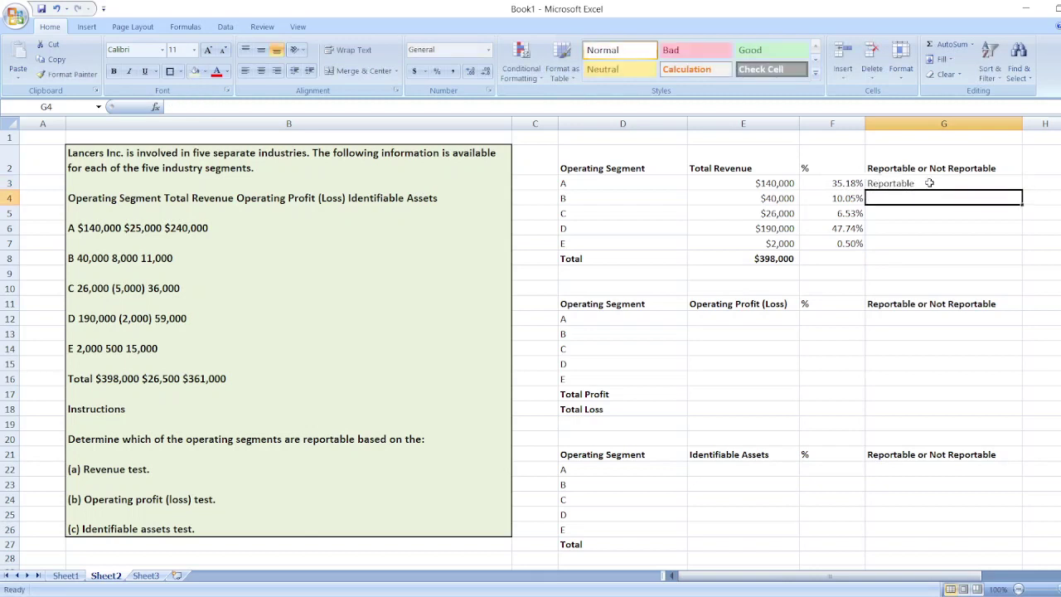
pyautogui.click(861, 201)
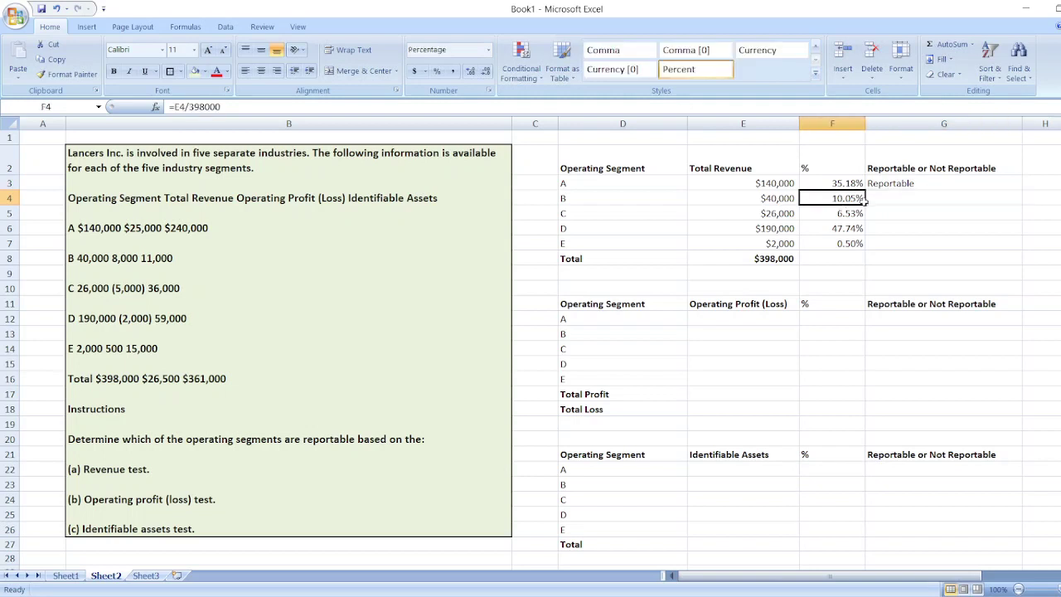
pyautogui.click(869, 201)
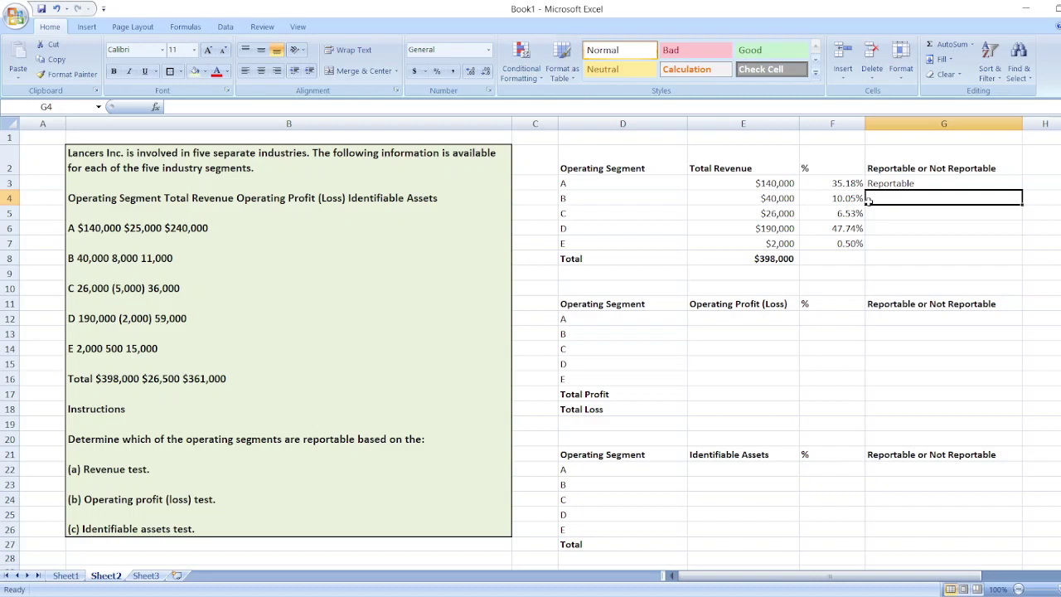
pyautogui.write('Reportable')
pyautogui.press('Return')
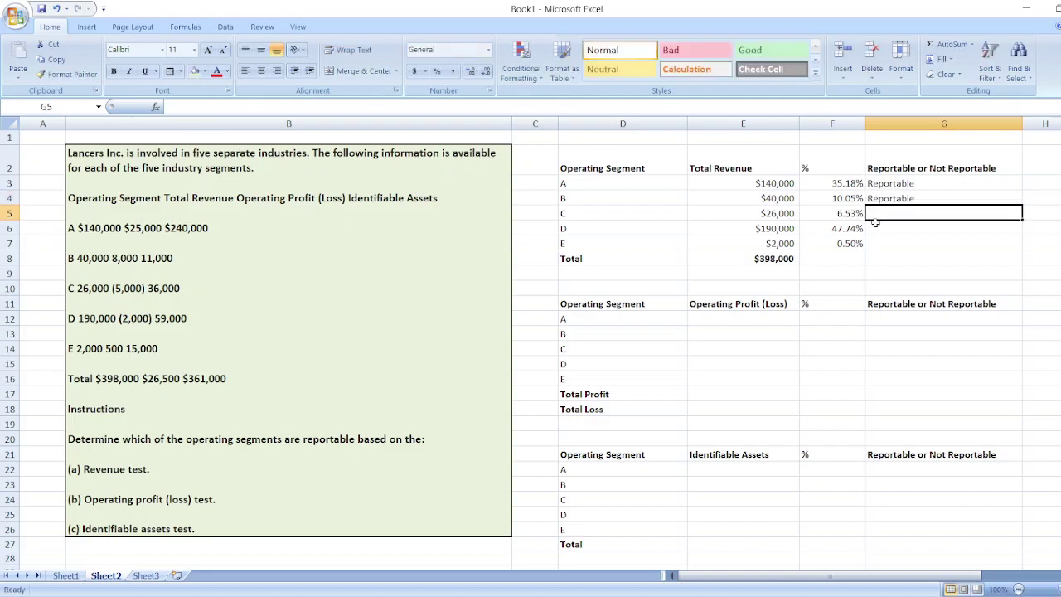
# - Label segment C Not Reportable, D Reportable and E Not Reportable
pyautogui.write('N')
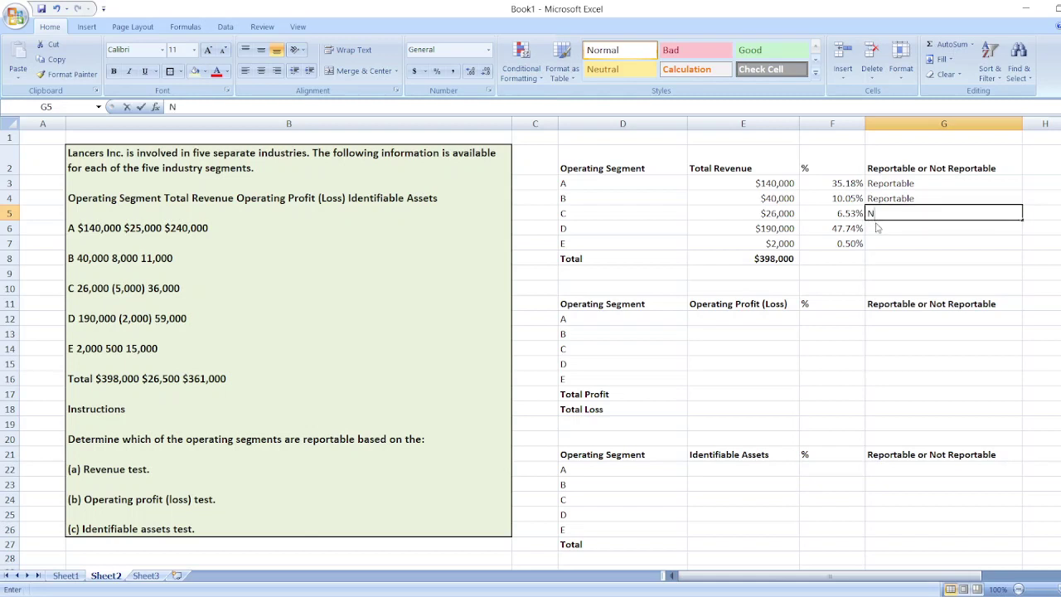
pyautogui.write('ot Reportable')
pyautogui.press('Return')
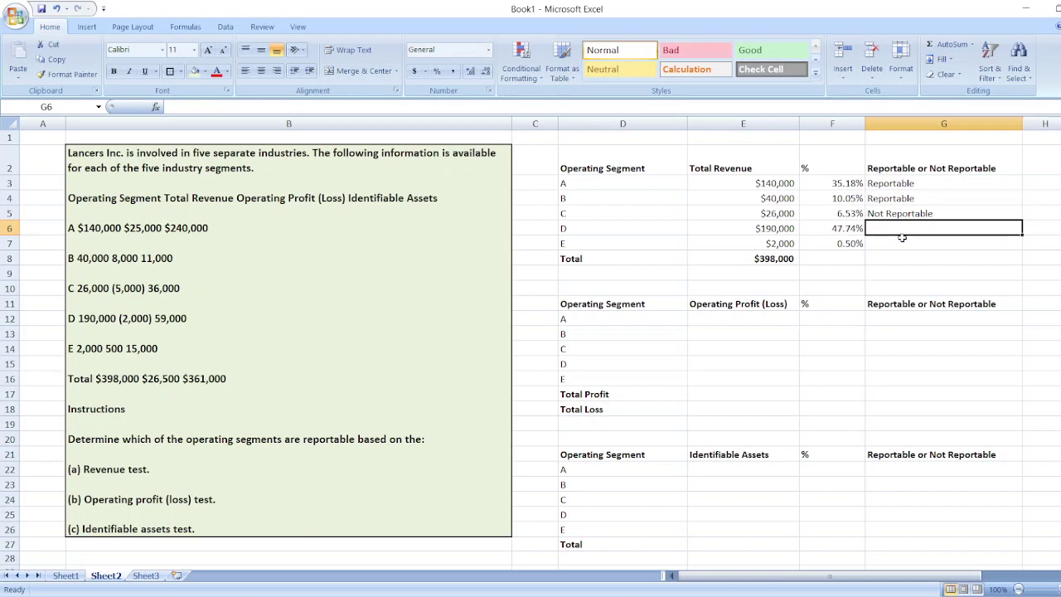
pyautogui.write('Repora')
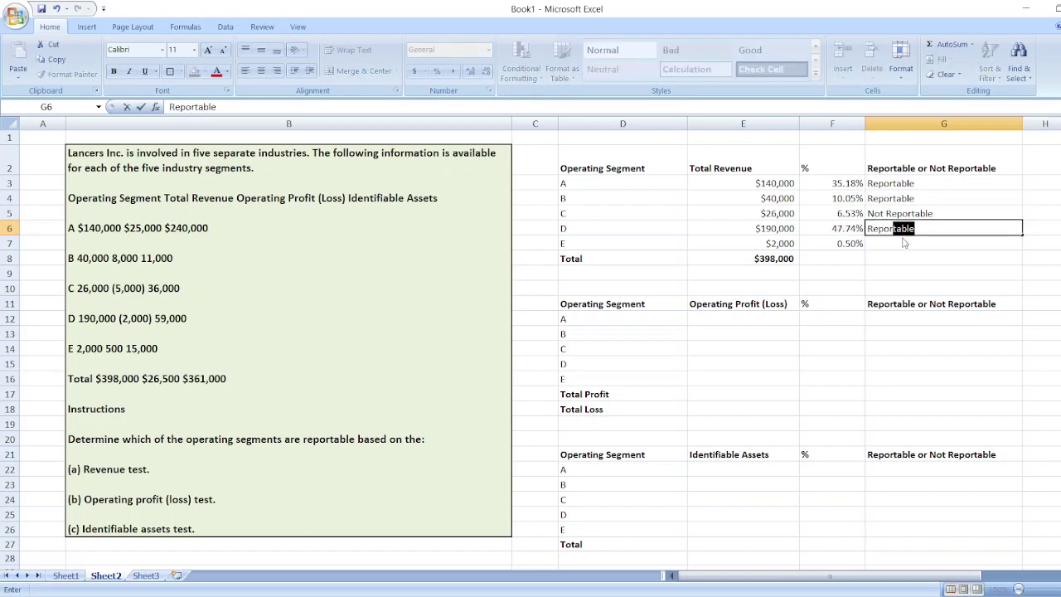
pyautogui.write('table')
pyautogui.press('Return')
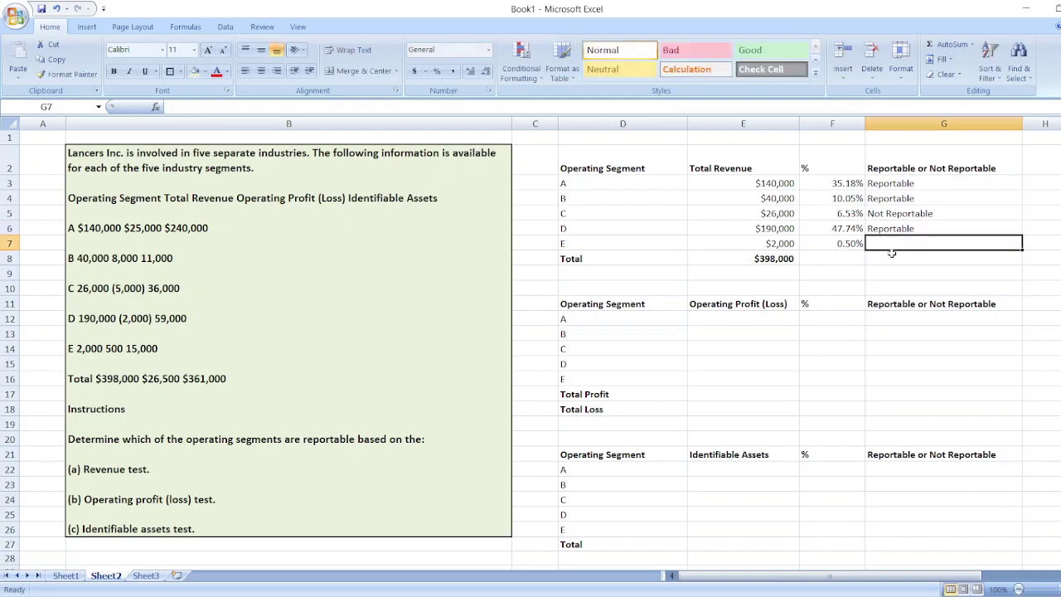
pyautogui.write('Not Reportable')
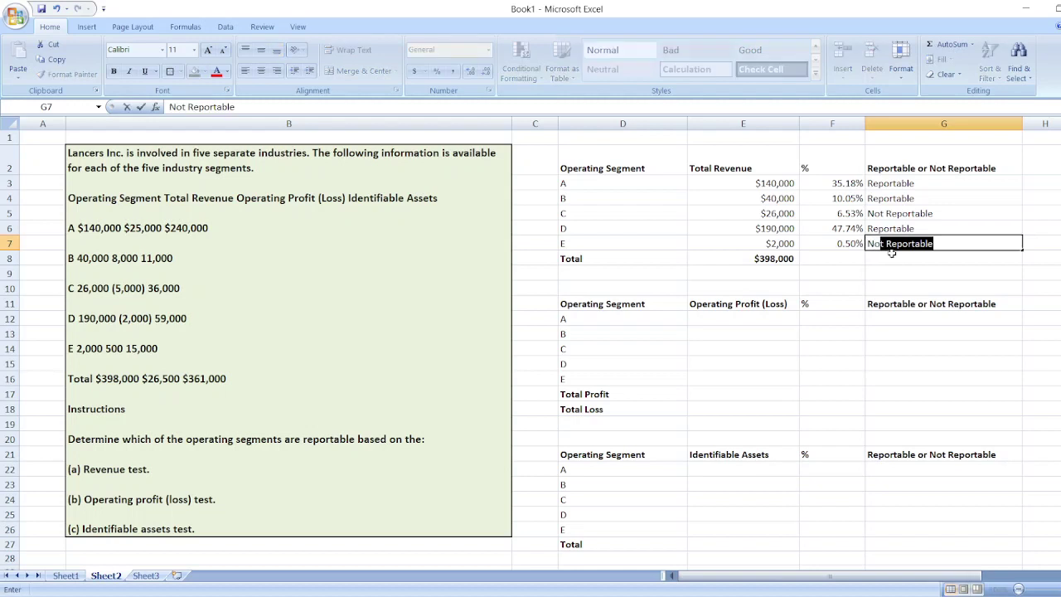
pyautogui.press('Return')
pyautogui.click(727, 320)
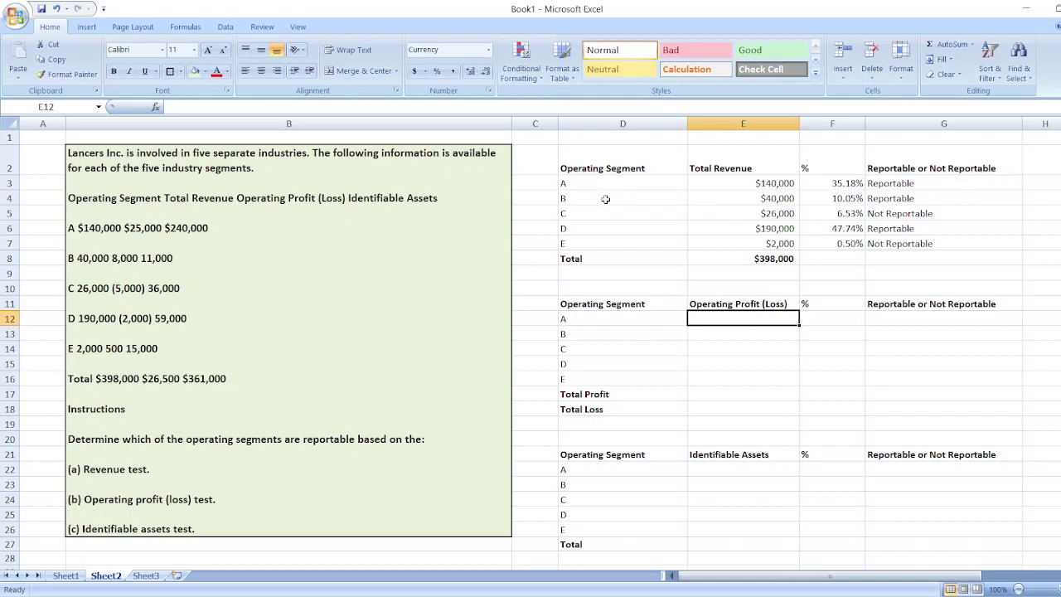
# - Type 'A, B and D are reportable.' in D9 beneath the revenue table
pyautogui.click(582, 239)
pyautogui.click(591, 230)
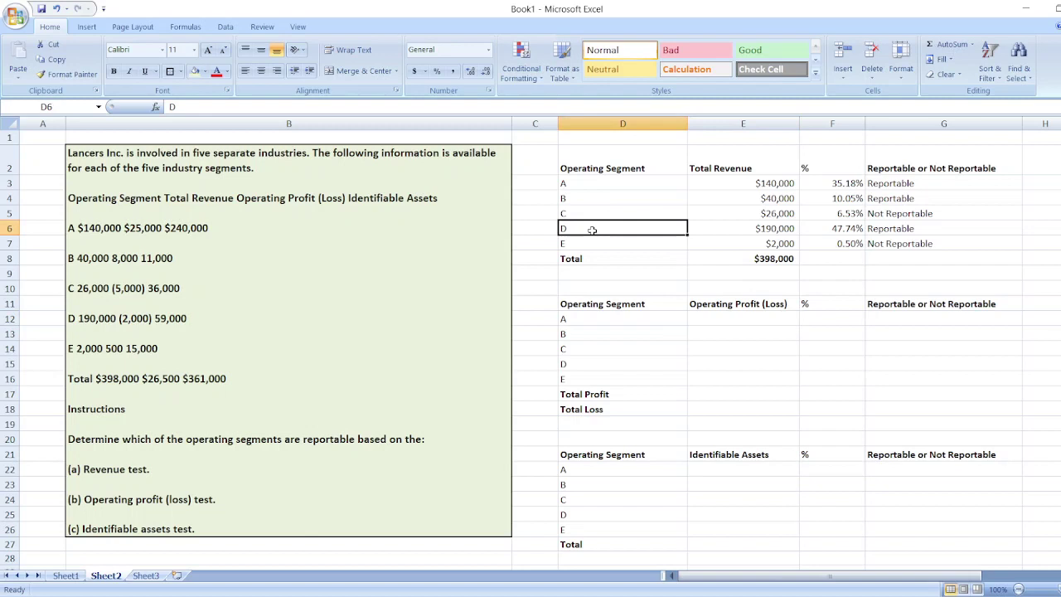
pyautogui.click(631, 275)
pyautogui.write('A, B and D')
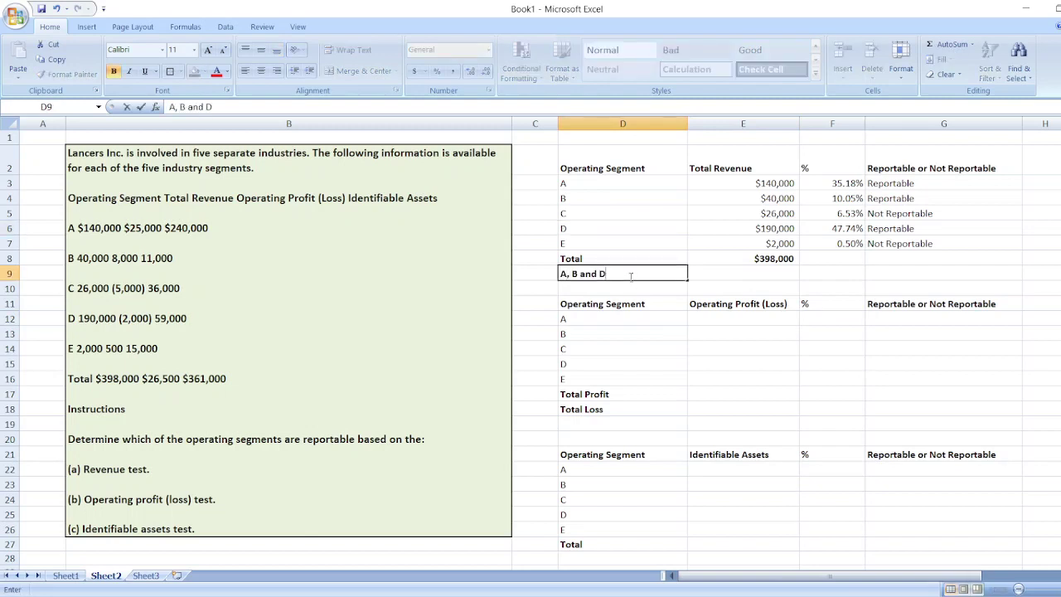
pyautogui.write(' are reportable.')
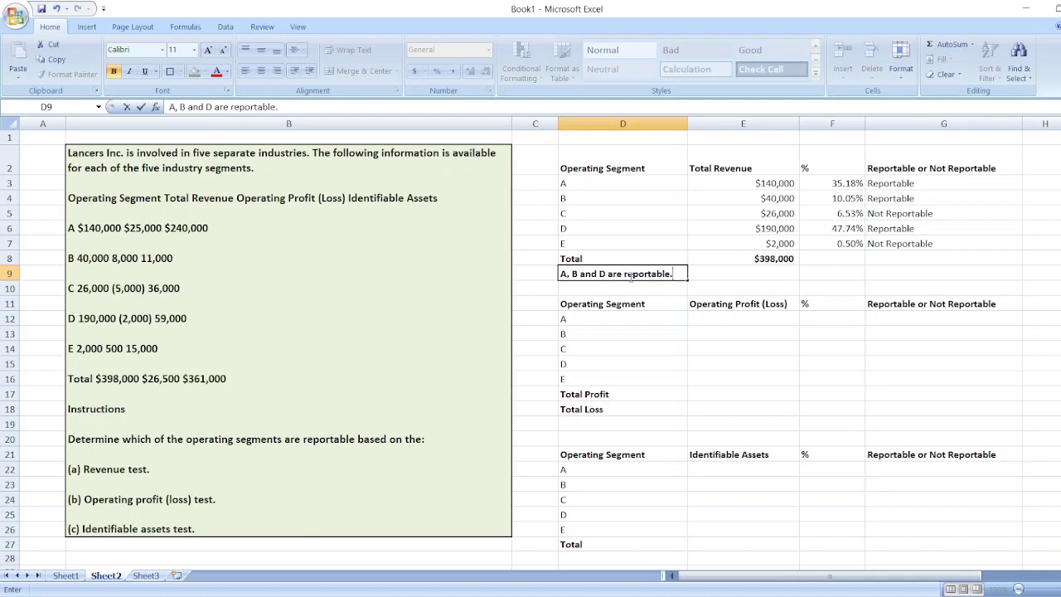
pyautogui.press('Return')
pyautogui.press('Down')
pyautogui.press('Down')
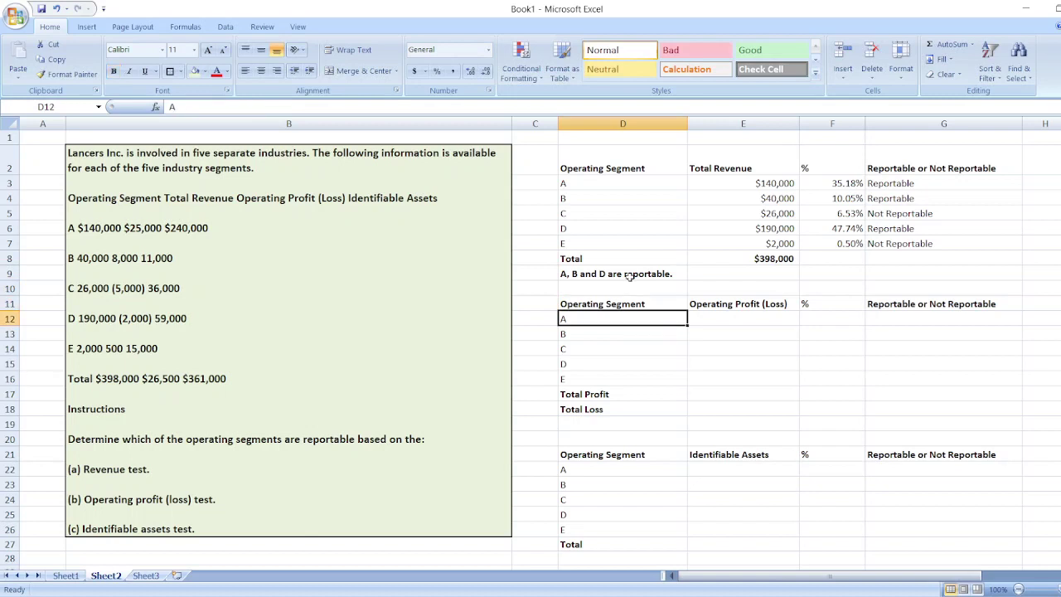
# - Enter operating profit $25,000, $8,000, ($5,000), ($2,000) and $500 in E12:E16 for segments A–E
pyautogui.click(721, 313)
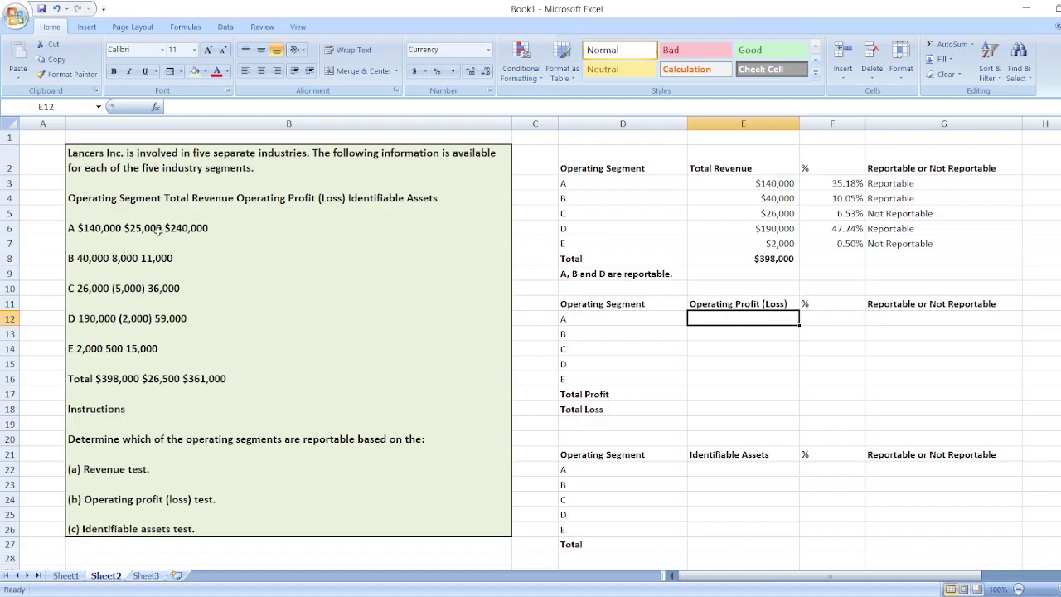
pyautogui.write('$25000')
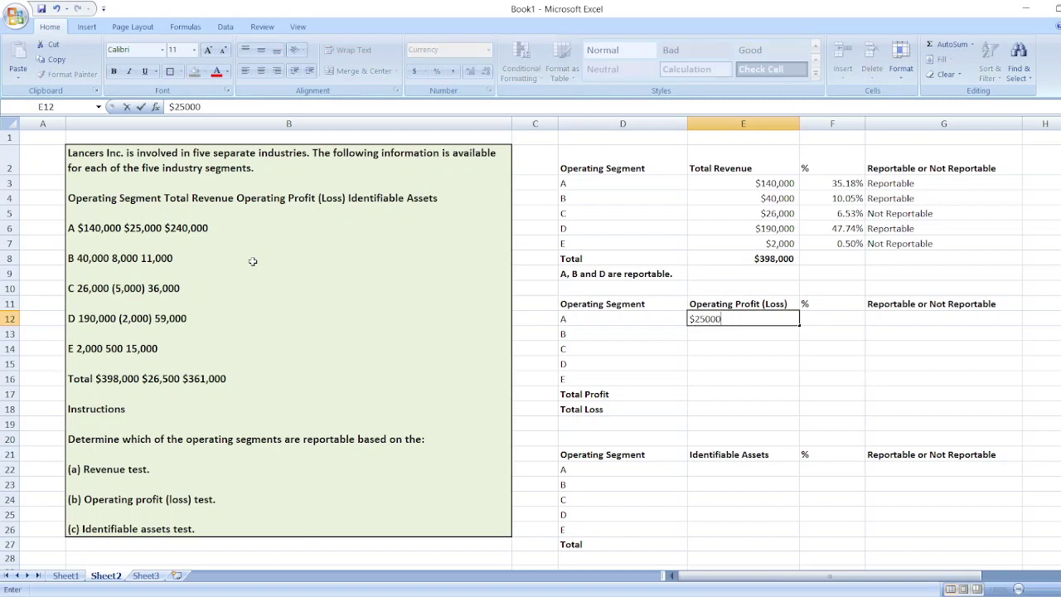
pyautogui.press('Return')
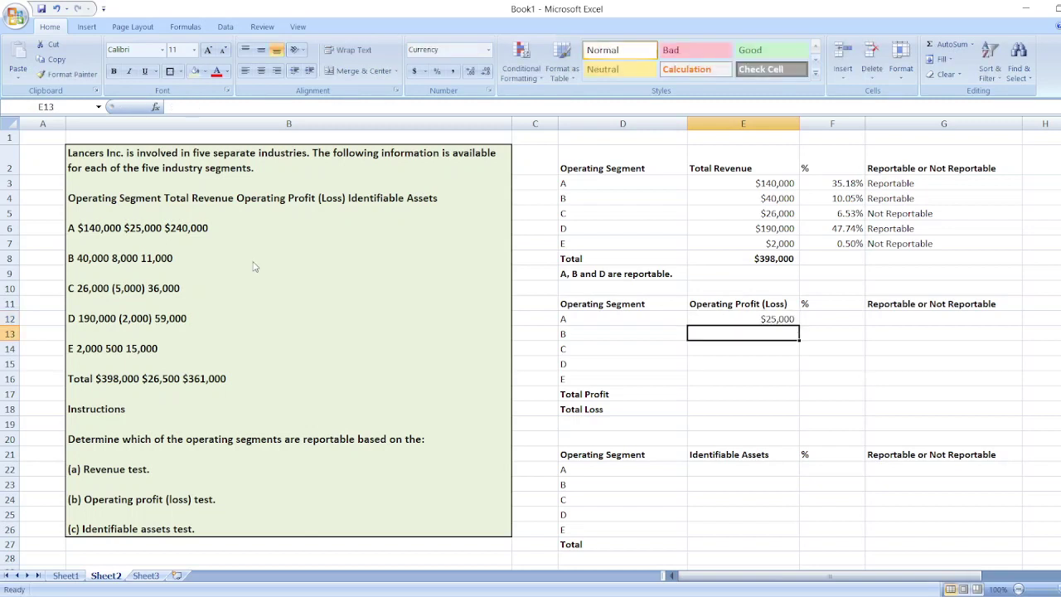
pyautogui.write('$8,00')
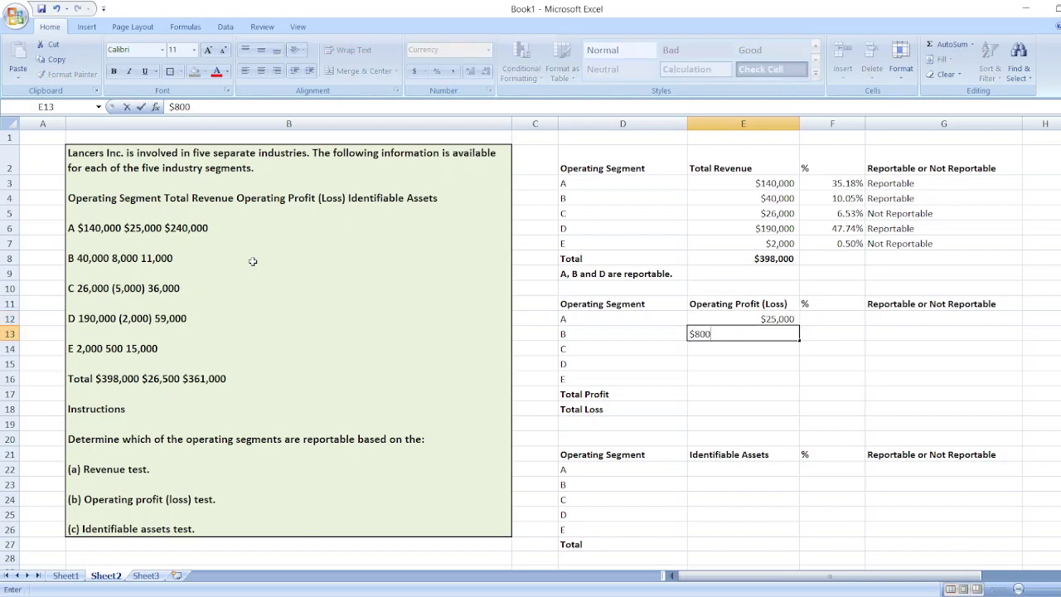
pyautogui.write('0')
pyautogui.press('Return')
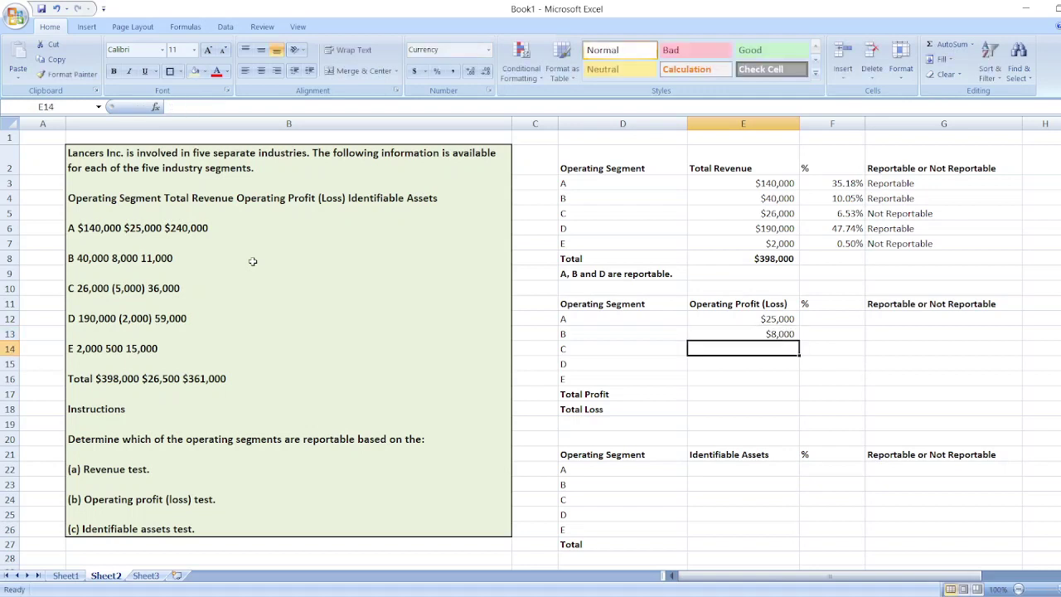
pyautogui.write('($5000)')
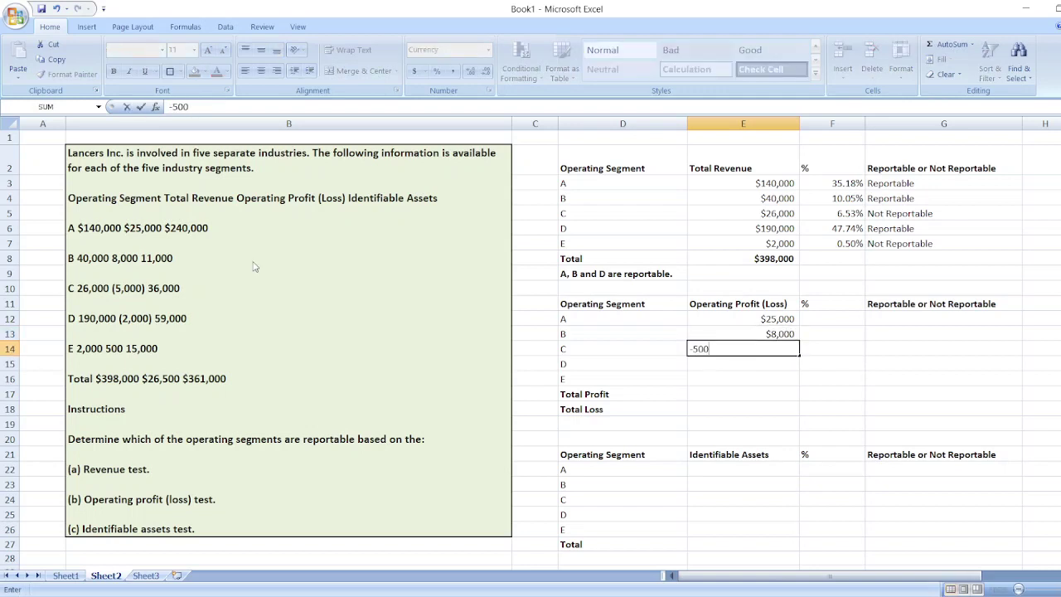
pyautogui.press('Return')
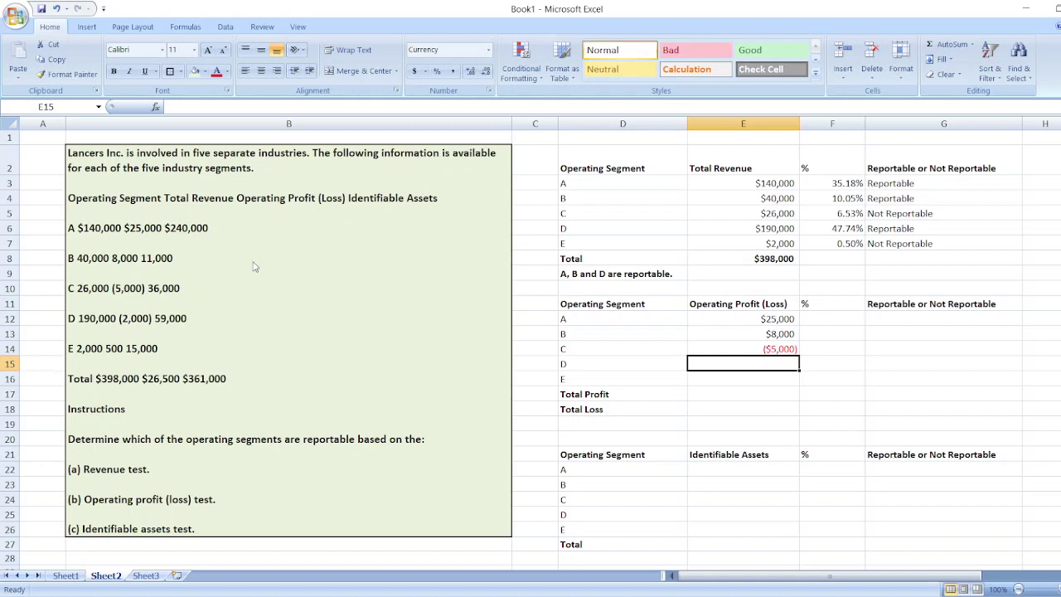
pyautogui.write('($2000)')
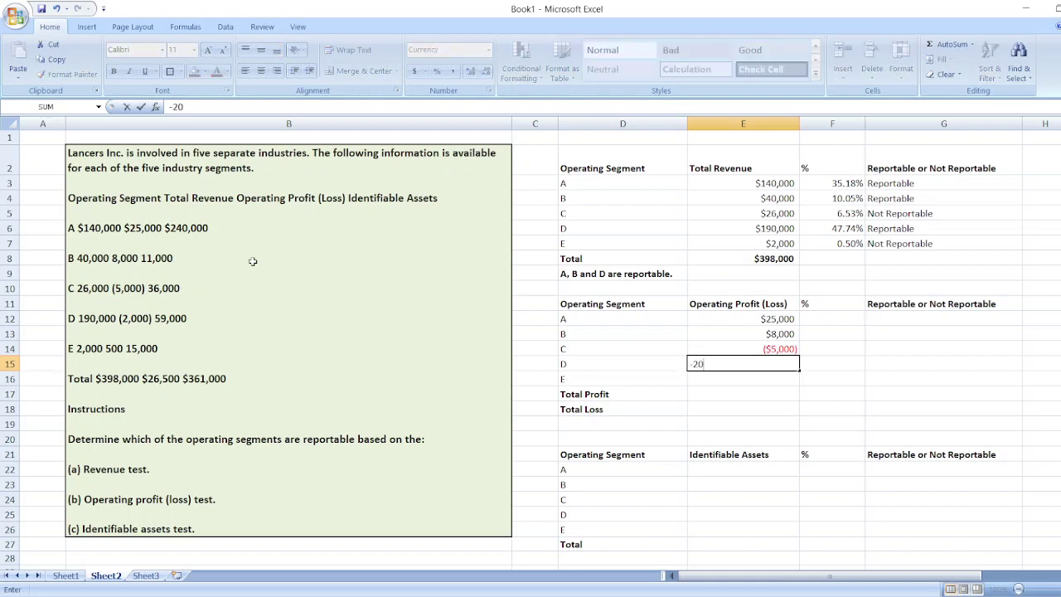
pyautogui.press('Return')
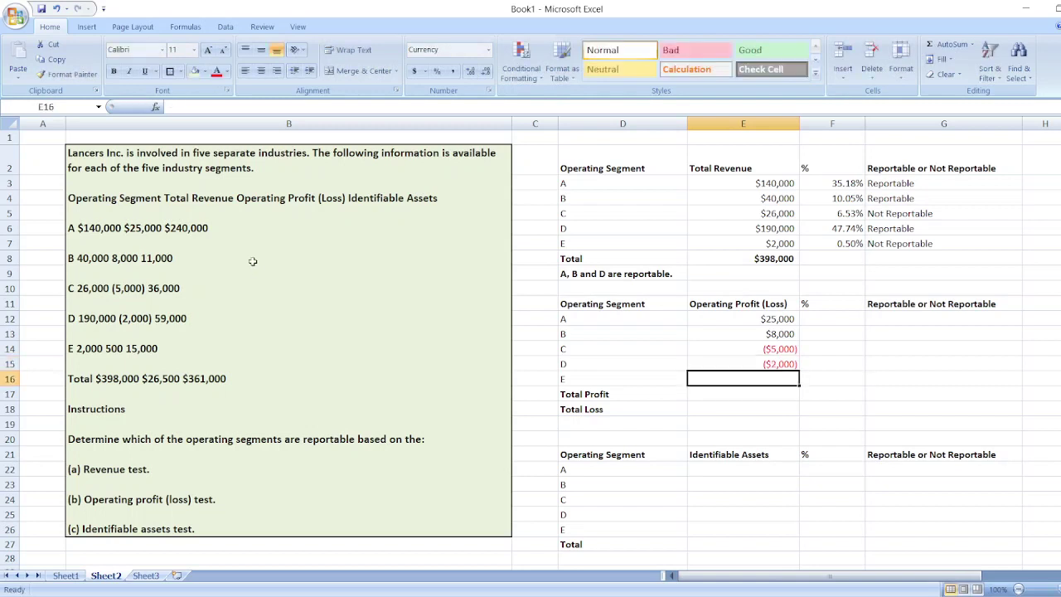
pyautogui.write('500')
pyautogui.press('Return')
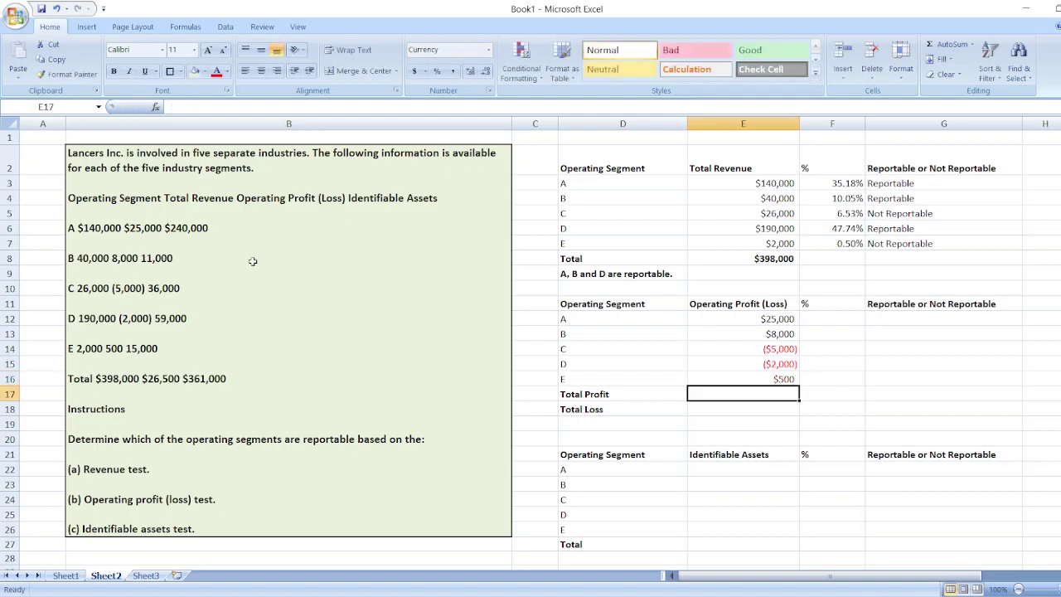
# - Compute Total Profit in E17 as =E12+E13+E16, giving $33,500
pyautogui.write('=s')
pyautogui.press('BackSpace')
pyautogui.click(734, 325)
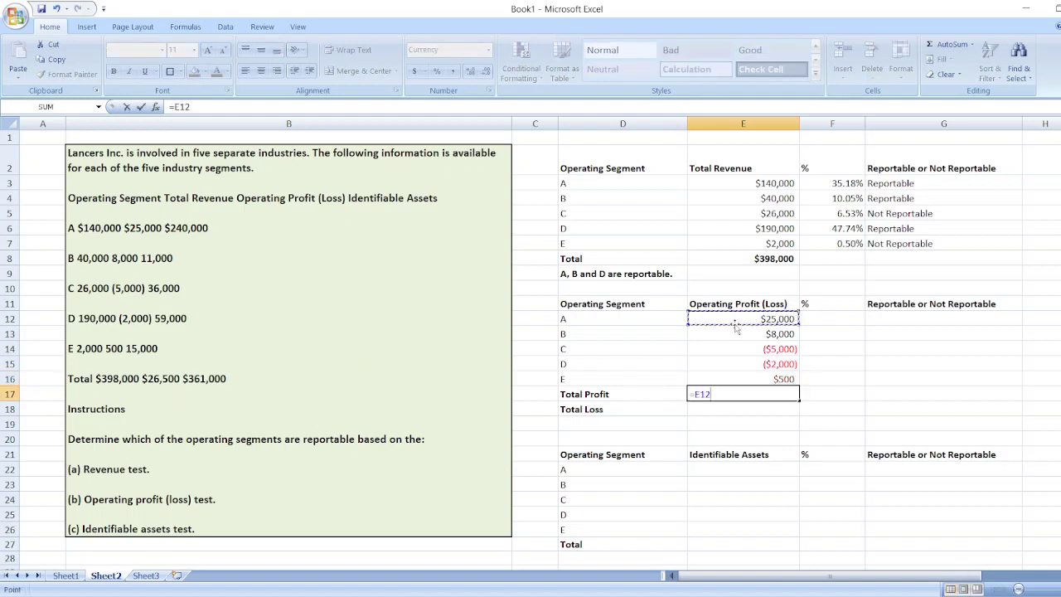
pyautogui.write('+')
pyautogui.click(736, 329)
pyautogui.write('+')
pyautogui.press('Up')
pyautogui.press('Return')
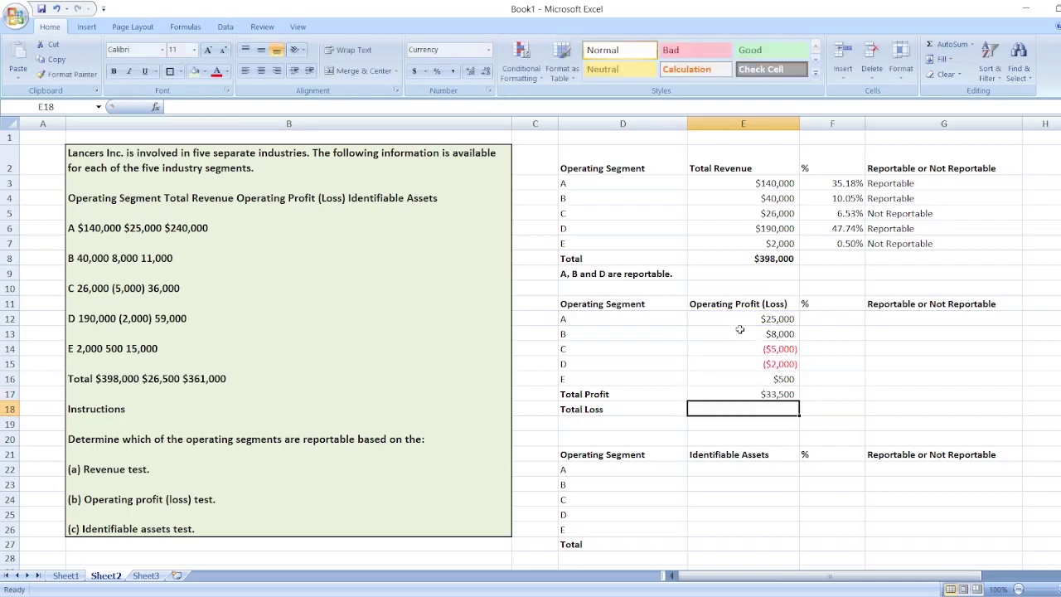
# - Compute Total Loss in E18 as =E14+E15, giving ($7,000)
pyautogui.write('=')
pyautogui.click(750, 347)
pyautogui.write('+')
pyautogui.click(751, 364)
pyautogui.press('Return')
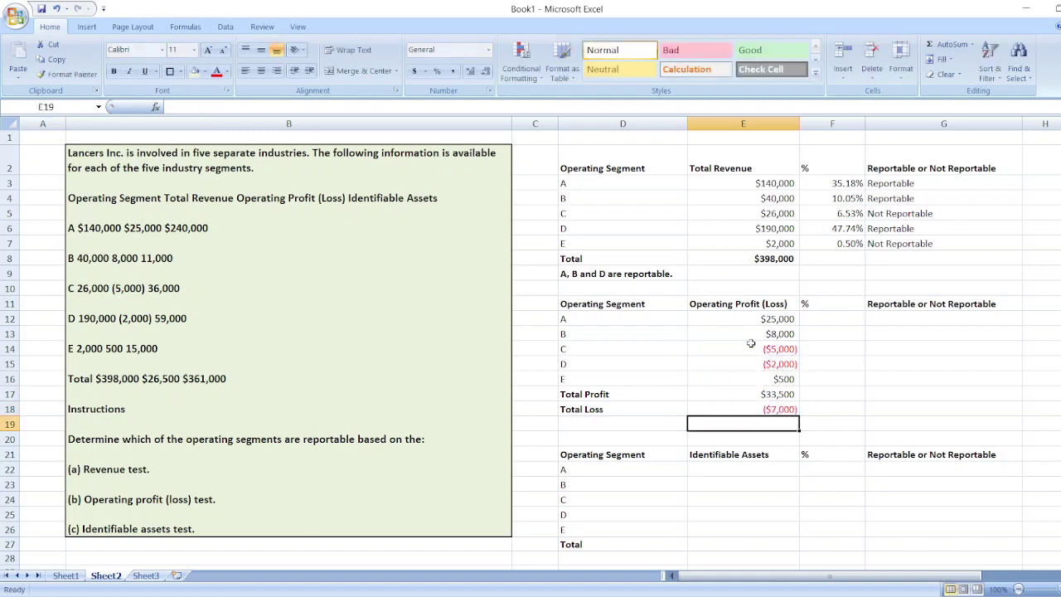
# - Begin segment A's profit share formula =E12/ in F12
pyautogui.click(833, 323)
pyautogui.write('=')
pyautogui.press('Left')
pyautogui.write('/')
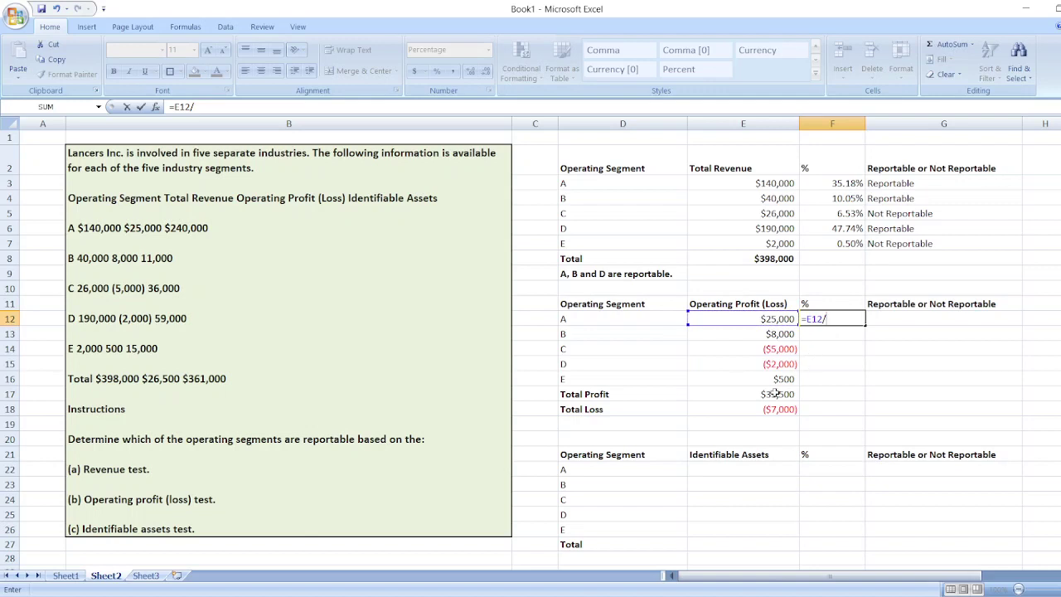
# - Finish segments A and B profit shares of Total Profit: 74.63% and 23.88%
pyautogui.press('Down')
pyautogui.press('Down')
pyautogui.press('Down')
pyautogui.press('Down')
pyautogui.press('Down')
pyautogui.press('Left')
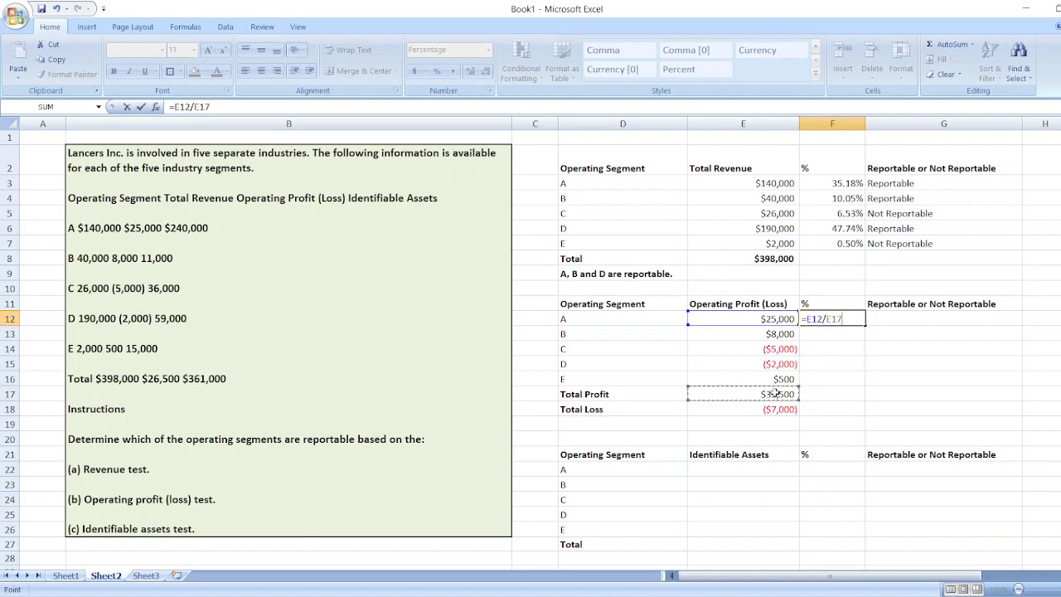
pyautogui.press('Return')
pyautogui.write('=')
pyautogui.press('Left')
pyautogui.write('/')
pyautogui.press('Down')
pyautogui.press('Down')
pyautogui.press('Down')
pyautogui.press('Down')
pyautogui.press('Left')
pyautogui.press('Return')
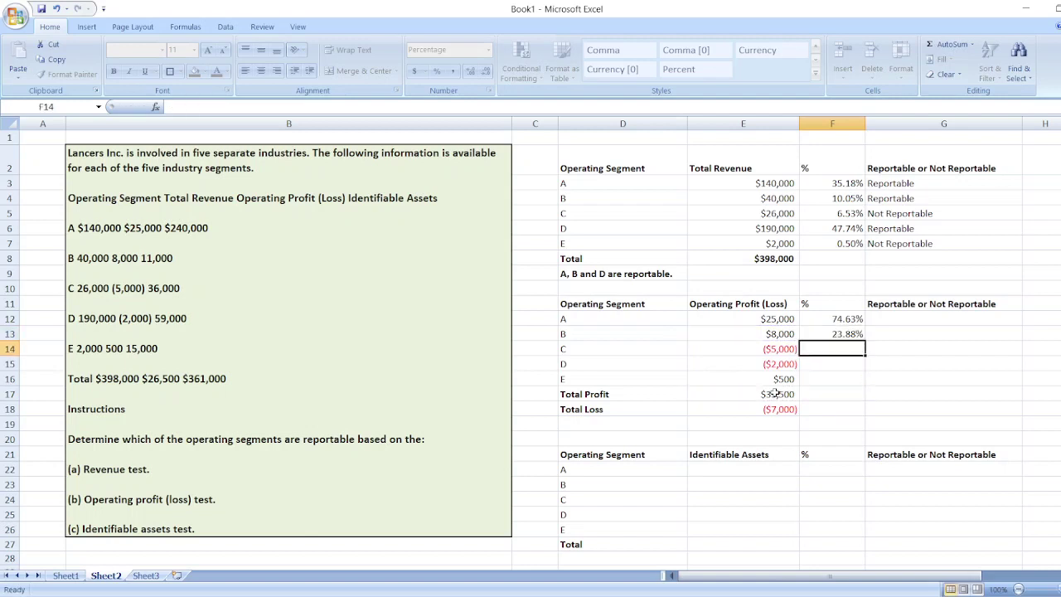
# - Compute segments C and D shares of Total Profit: -14.93% and -5.97%
pyautogui.write('=')
pyautogui.press('Left')
pyautogui.write('/')
pyautogui.press('Down')
pyautogui.press('Down')
pyautogui.press('Down')
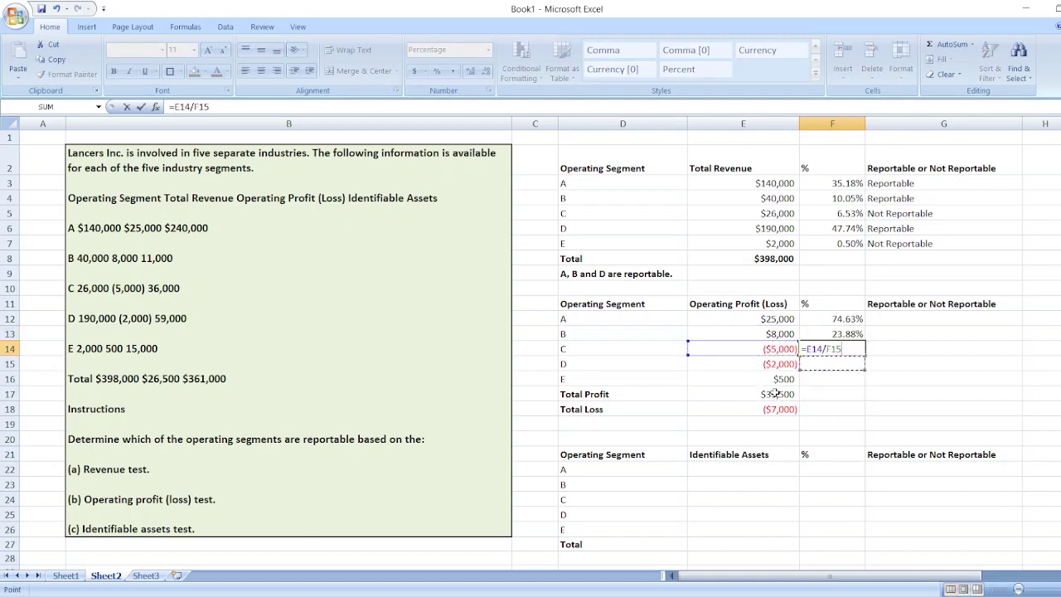
pyautogui.press('Left')
pyautogui.press('Return')
pyautogui.write('=')
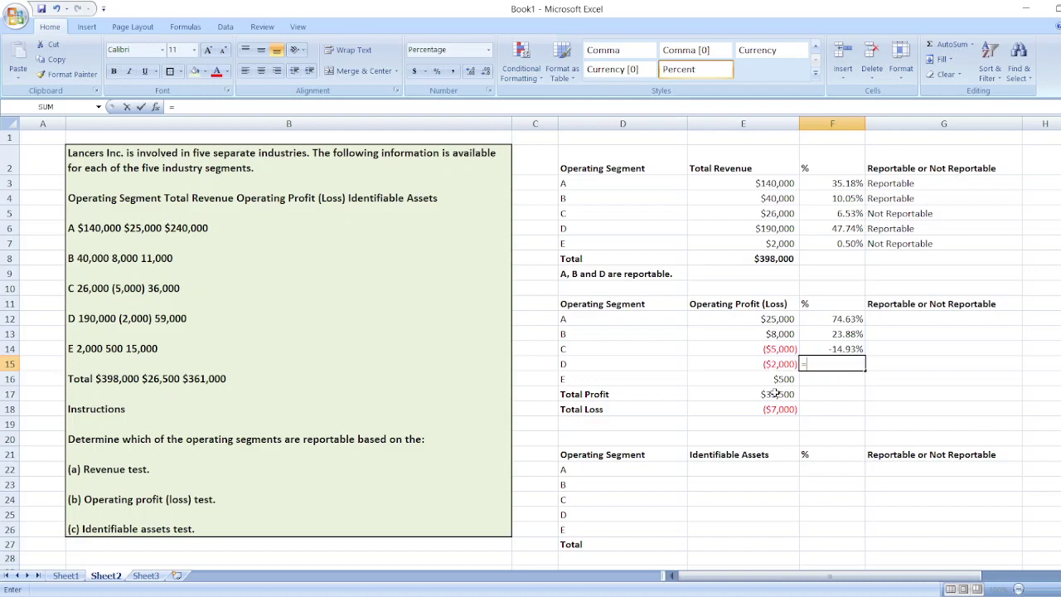
pyautogui.press('Left')
pyautogui.write('/')
pyautogui.press('Down')
pyautogui.press('Down')
pyautogui.press('Left')
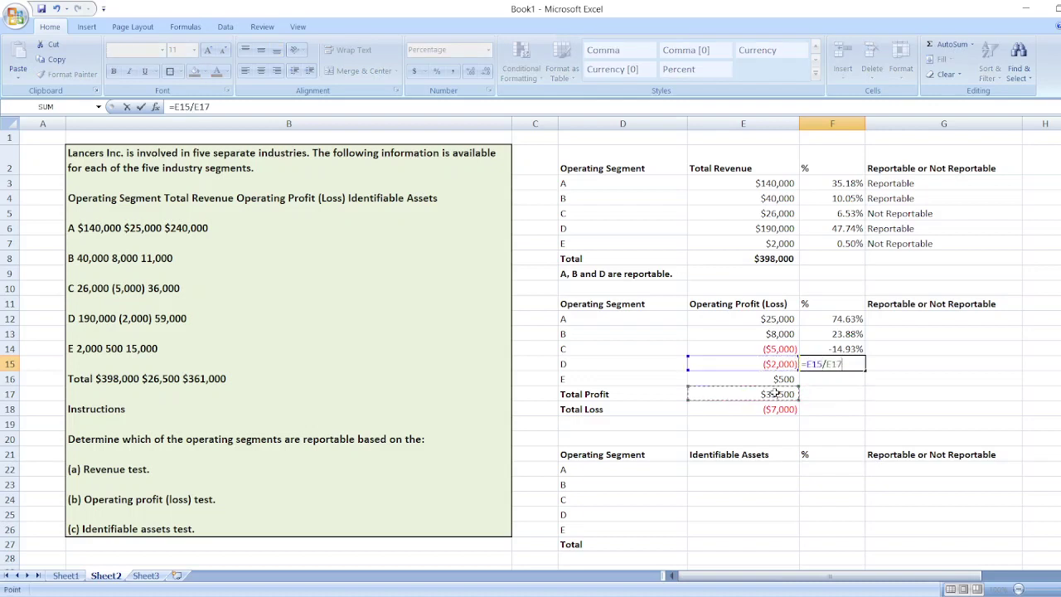
pyautogui.press('Return')
# - Compute segment E's share as =E16/E17, showing 1.49%
pyautogui.write('=')
pyautogui.press('Left')
pyautogui.write('/')
pyautogui.press('Down')
pyautogui.press('Left')
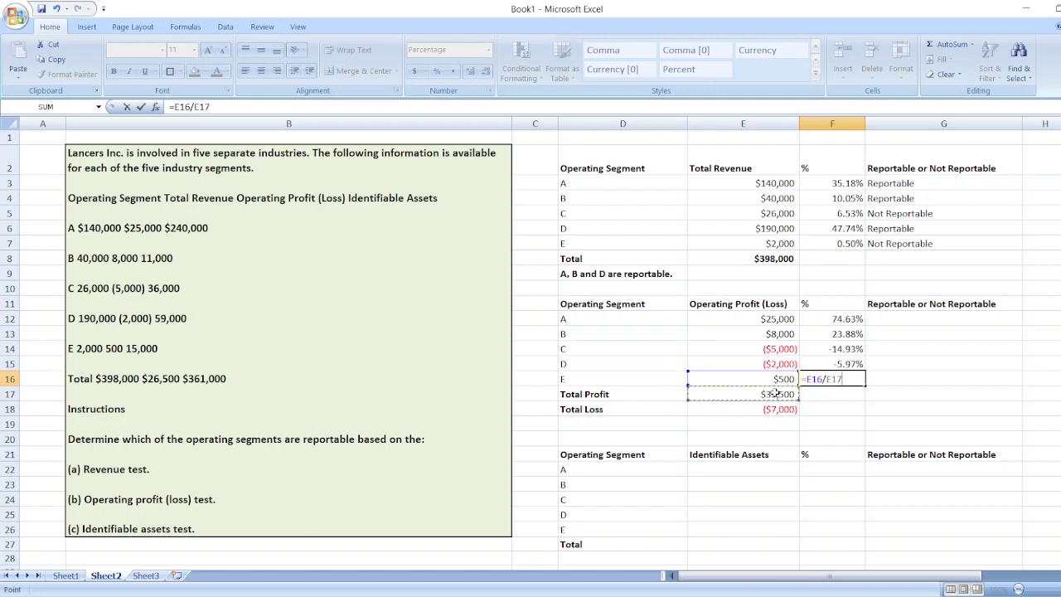
pyautogui.press('Return')
pyautogui.click(928, 324)
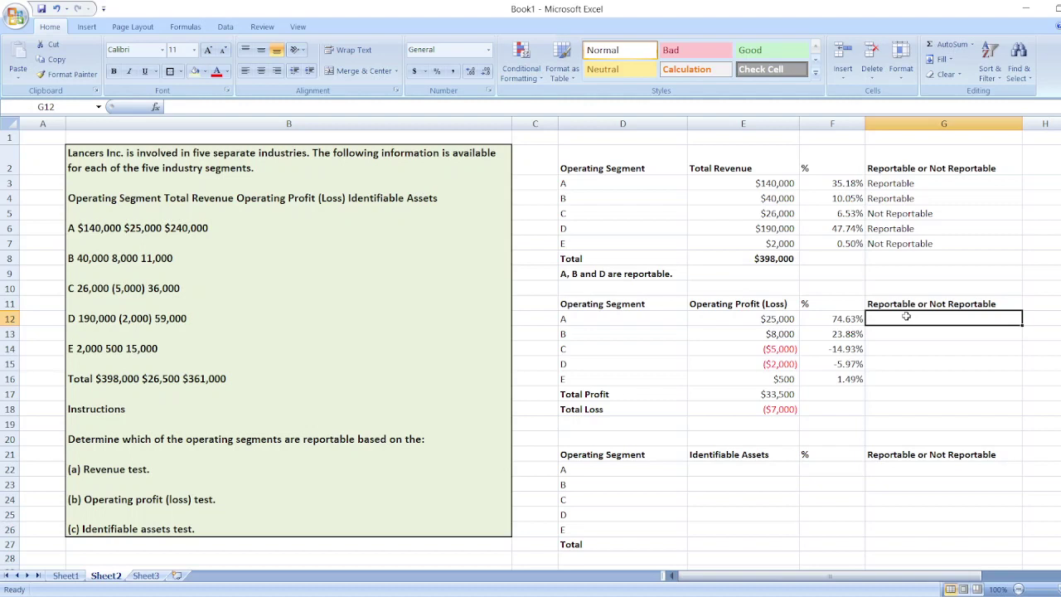
# - Label segments A, B and C Reportable in G12:G14
pyautogui.write('Reporat')
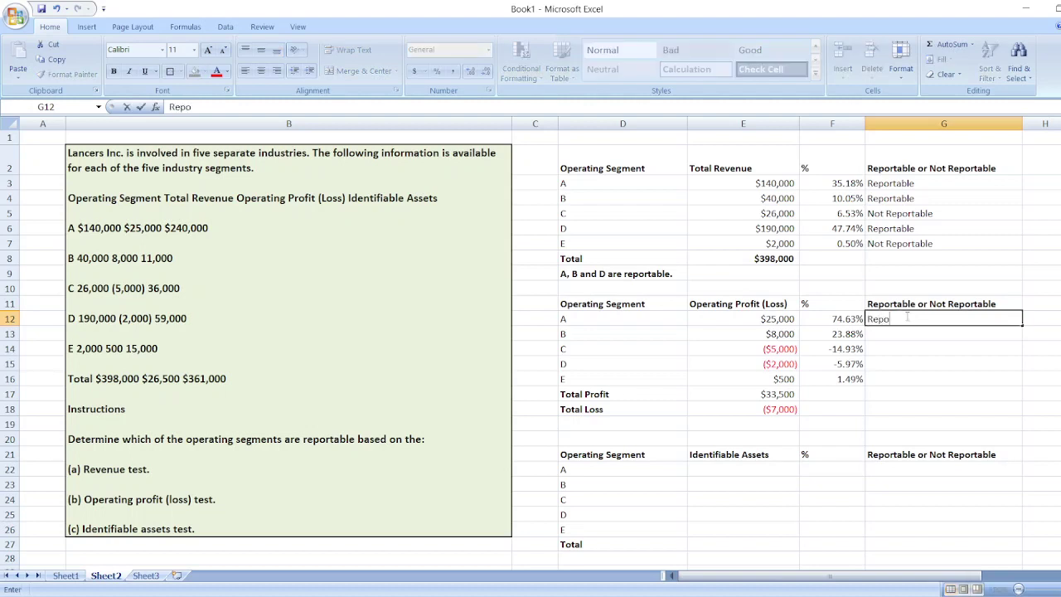
pyautogui.press('BackSpace')
pyautogui.press('BackSpace')
pyautogui.write('tab')
pyautogui.press('Return')
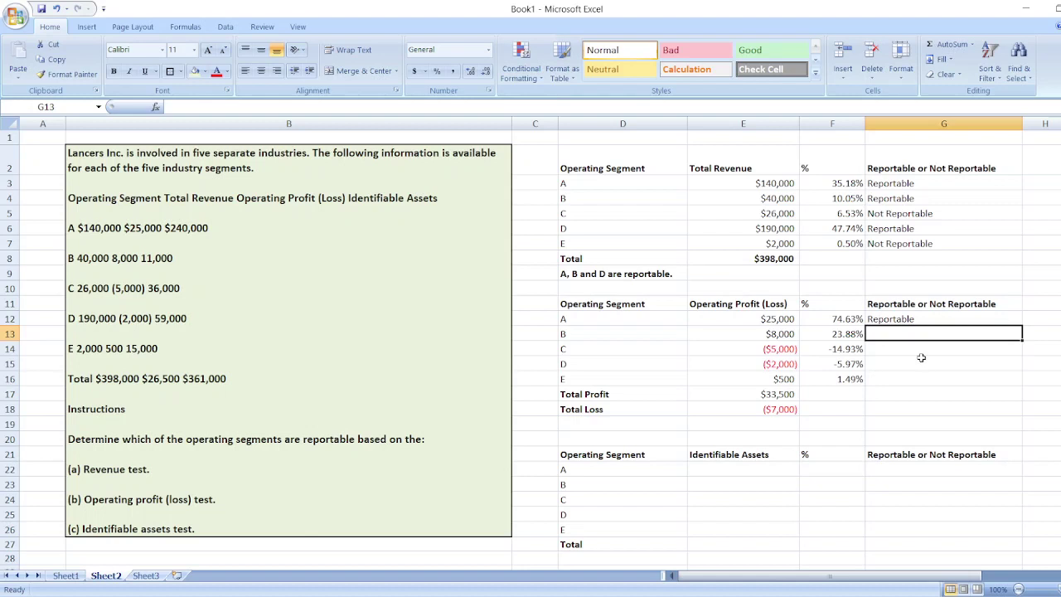
pyautogui.write('Rep')
pyautogui.press('Return')
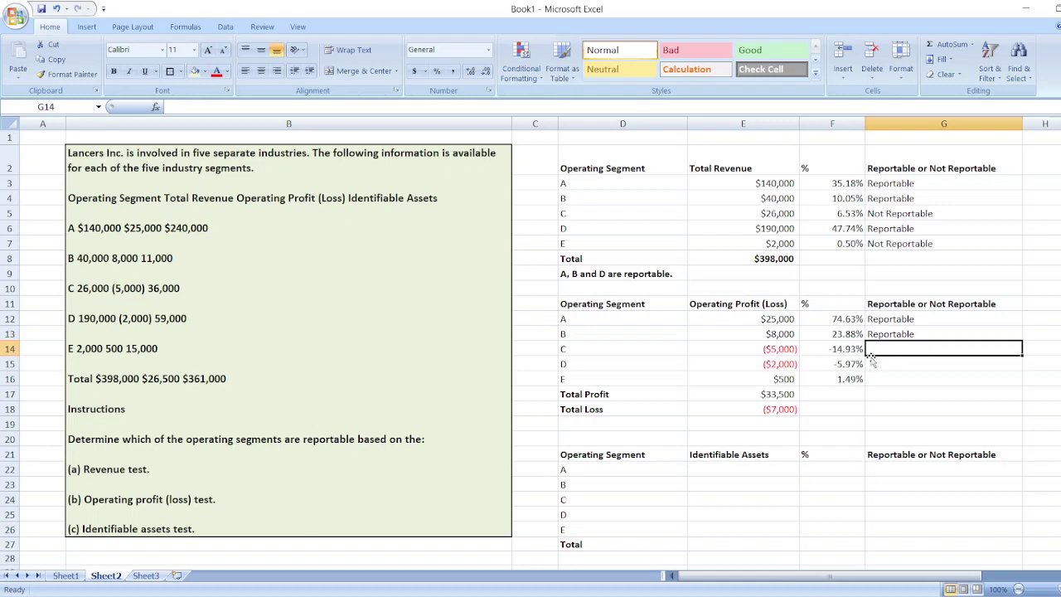
pyautogui.write('Reportable')
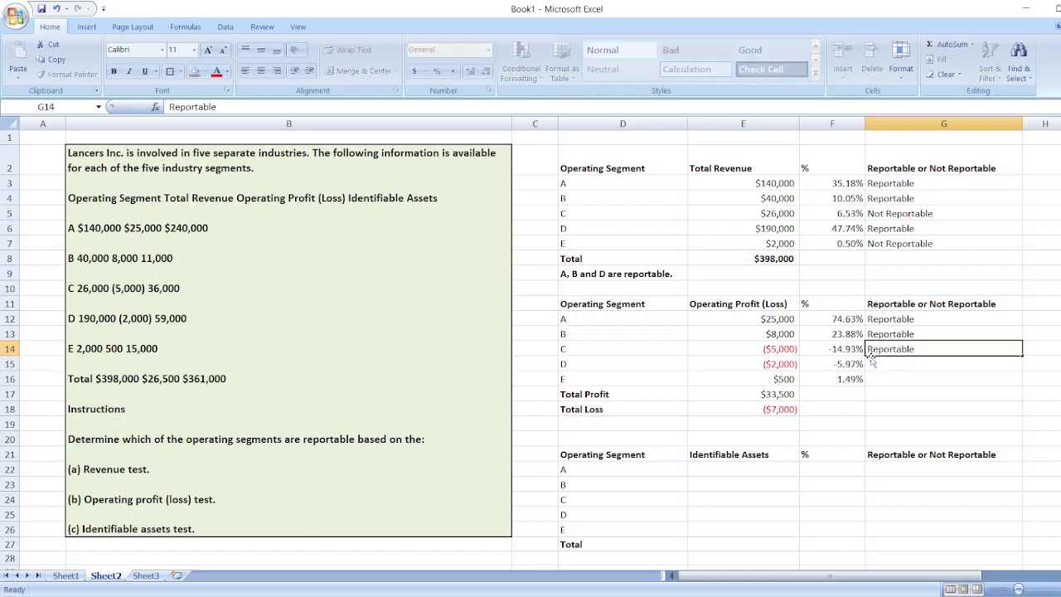
pyautogui.press('Return')
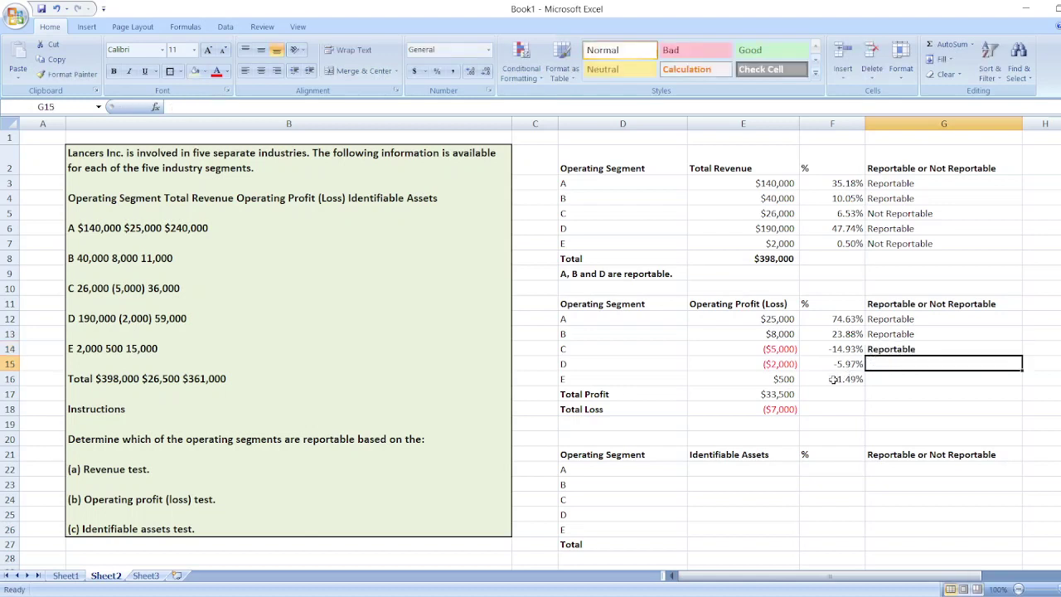
# - Label segments D and E Not Reportable in G15:G16
pyautogui.write('Not')
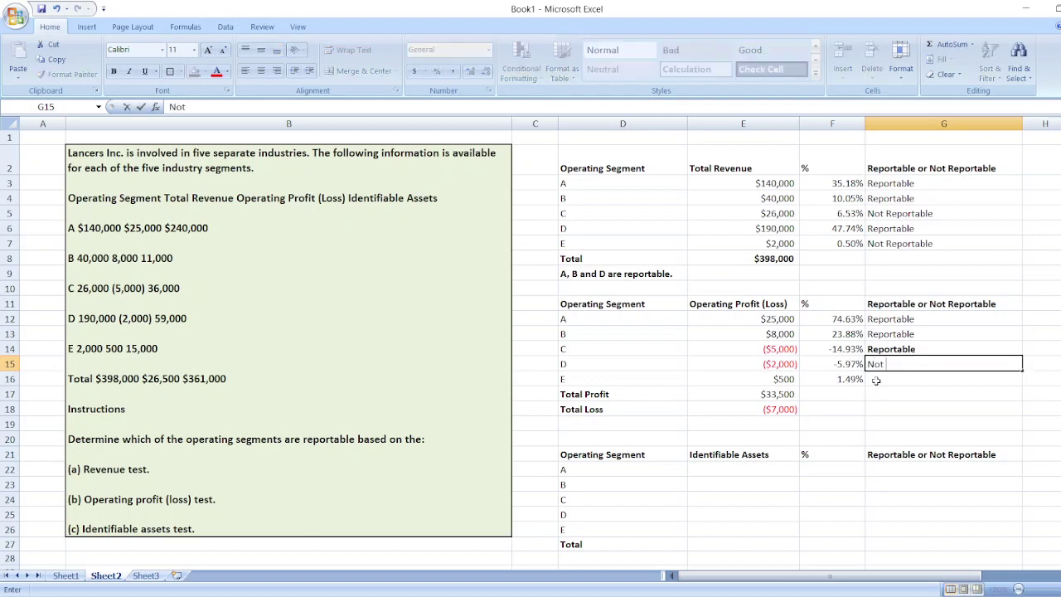
pyautogui.write(' Reportable')
pyautogui.press('Return')
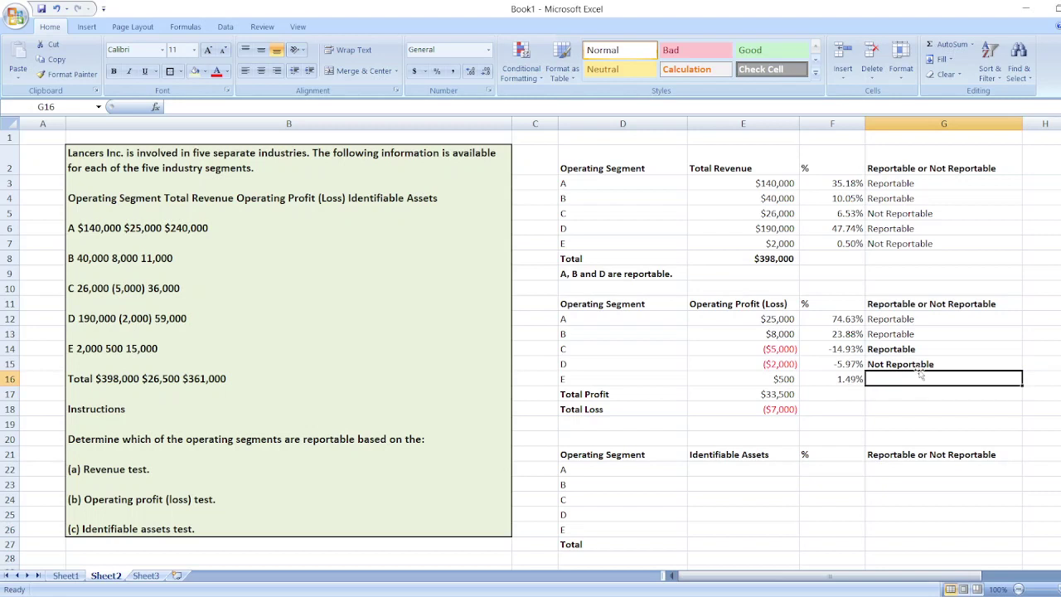
pyautogui.write('R')
pyautogui.press('BackSpace')
pyautogui.press('BackSpace')
pyautogui.write('Not Reportable')
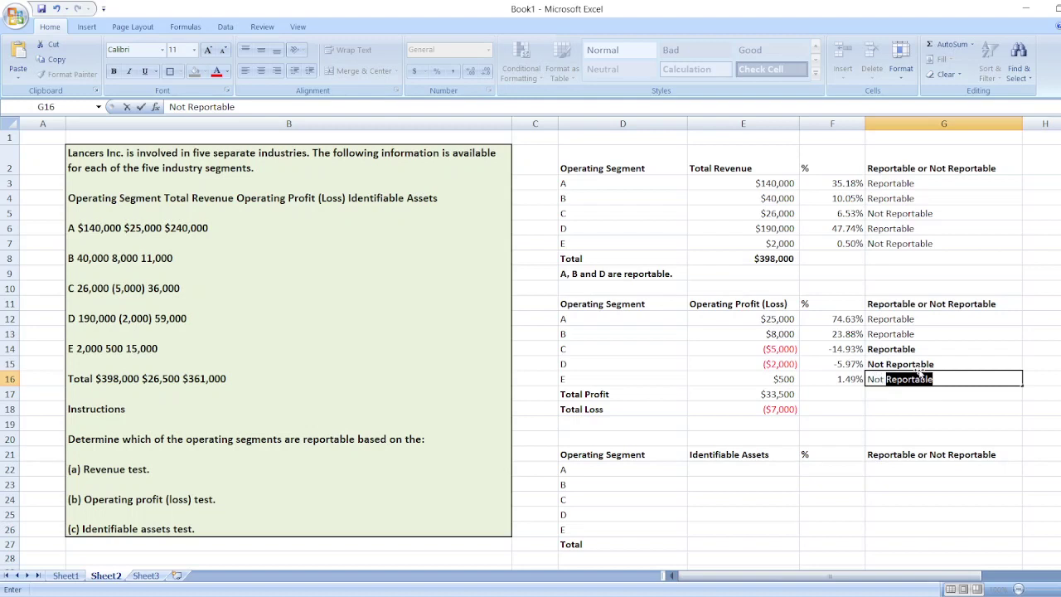
pyautogui.press('Return')
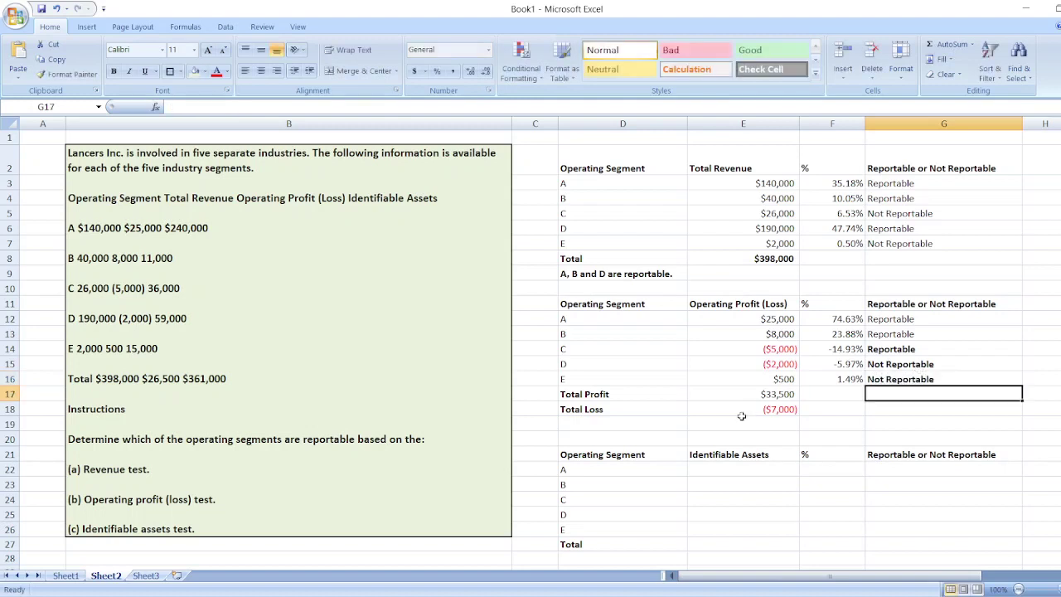
pyautogui.click(600, 420)
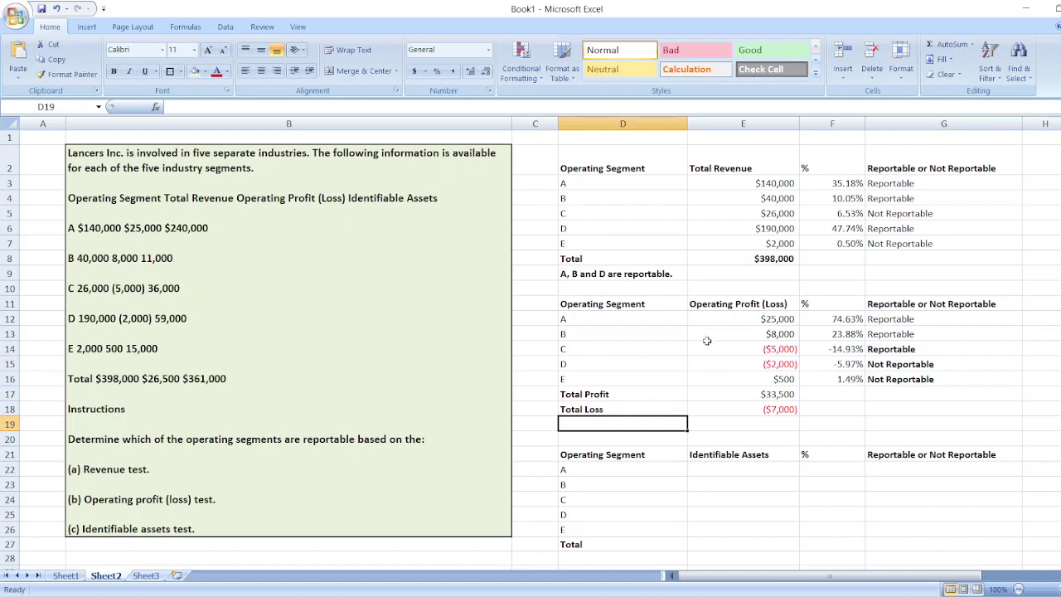
# - Type 'A, B and C are reportable.' in D19 below the operating profit table
pyautogui.write('A, B and C a')
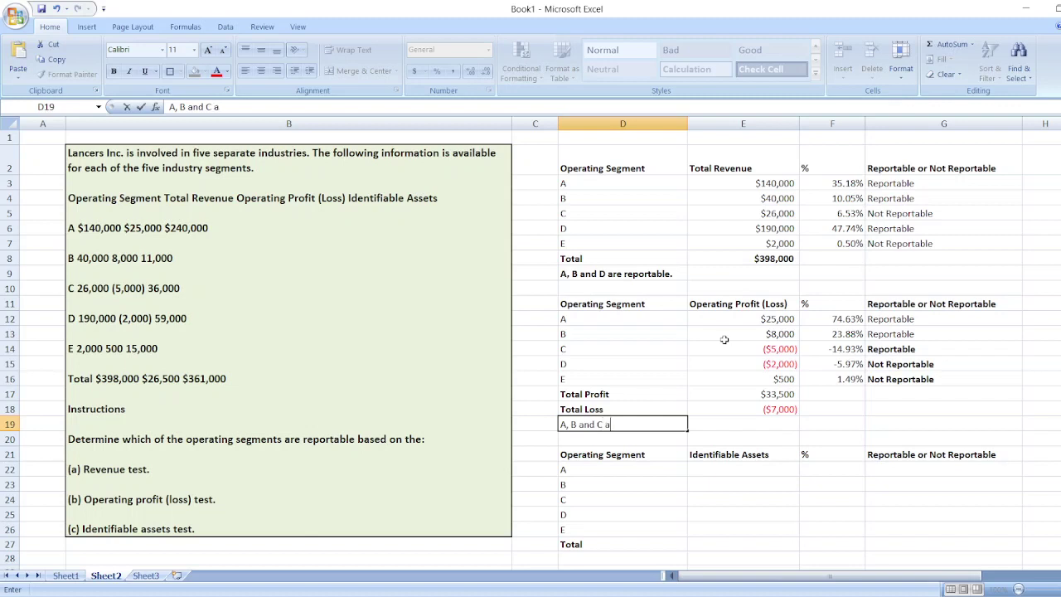
pyautogui.write('re reportable.')
pyautogui.press('Return')
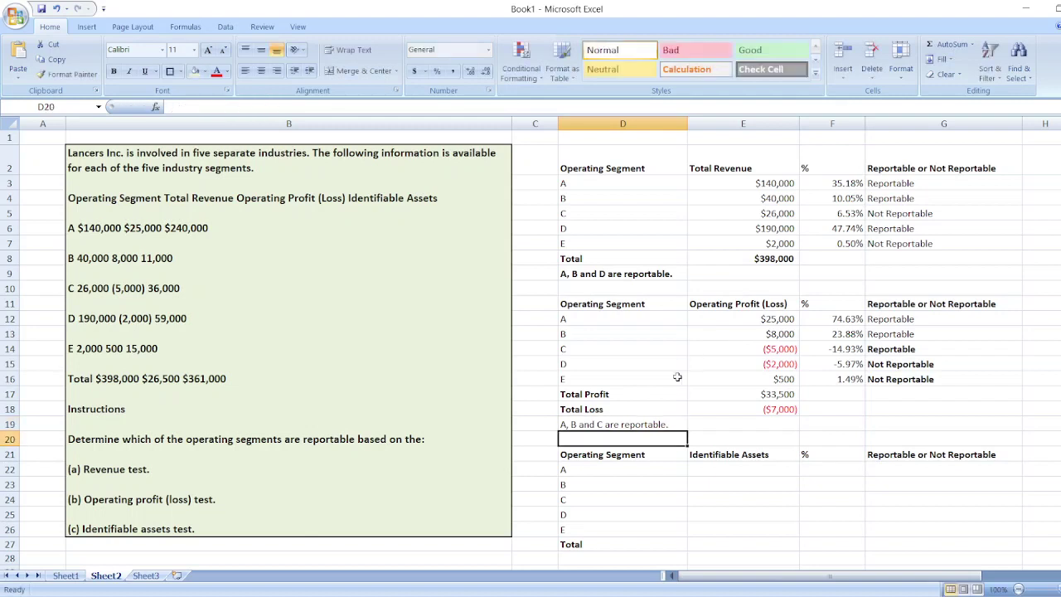
pyautogui.click(702, 469)
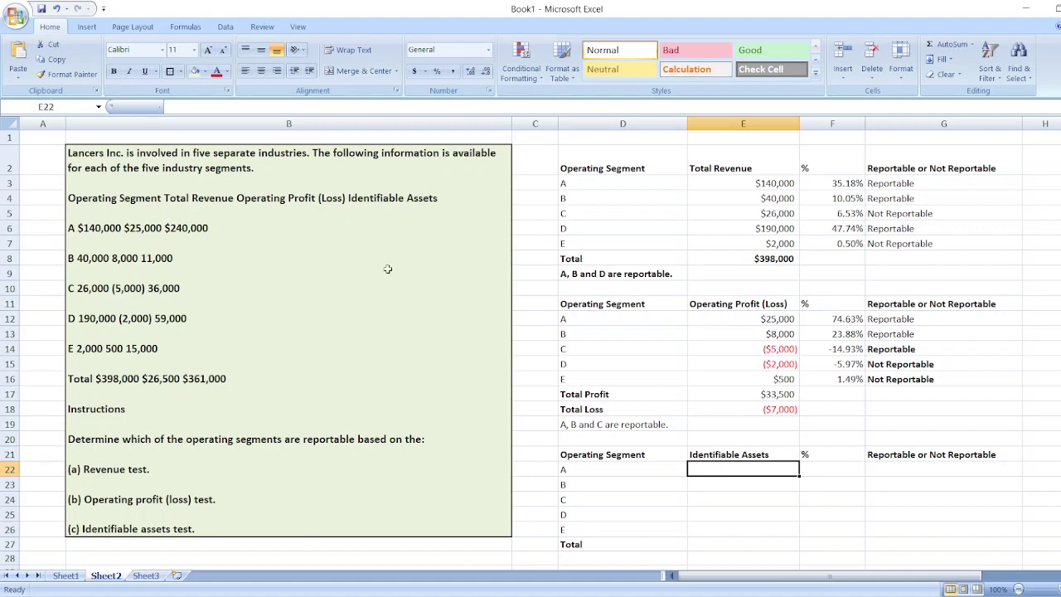
# - Enter identifiable assets $240,000, $11,000, $36,000, $59,000 and $15,000 for segments A–E in E22:E26
pyautogui.write('$240,000')
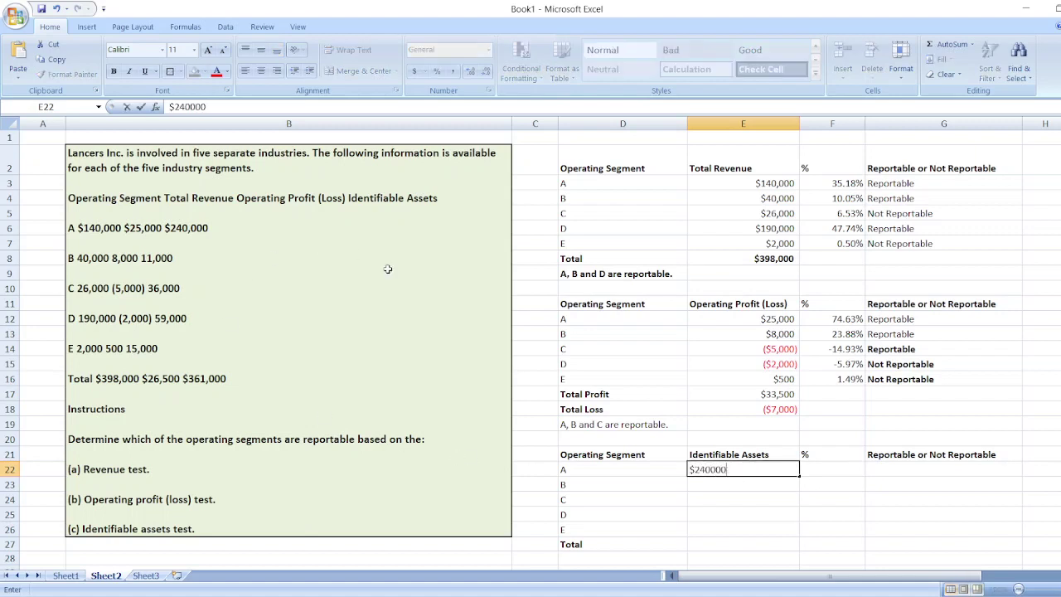
pyautogui.press('Return')
pyautogui.write('$11000')
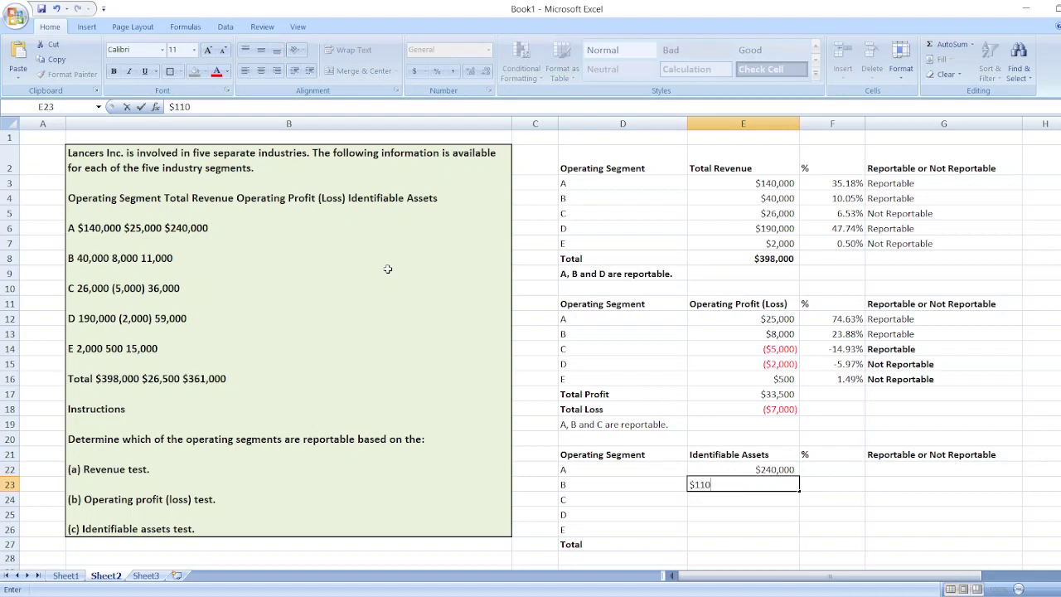
pyautogui.press('Return')
pyautogui.write('$')
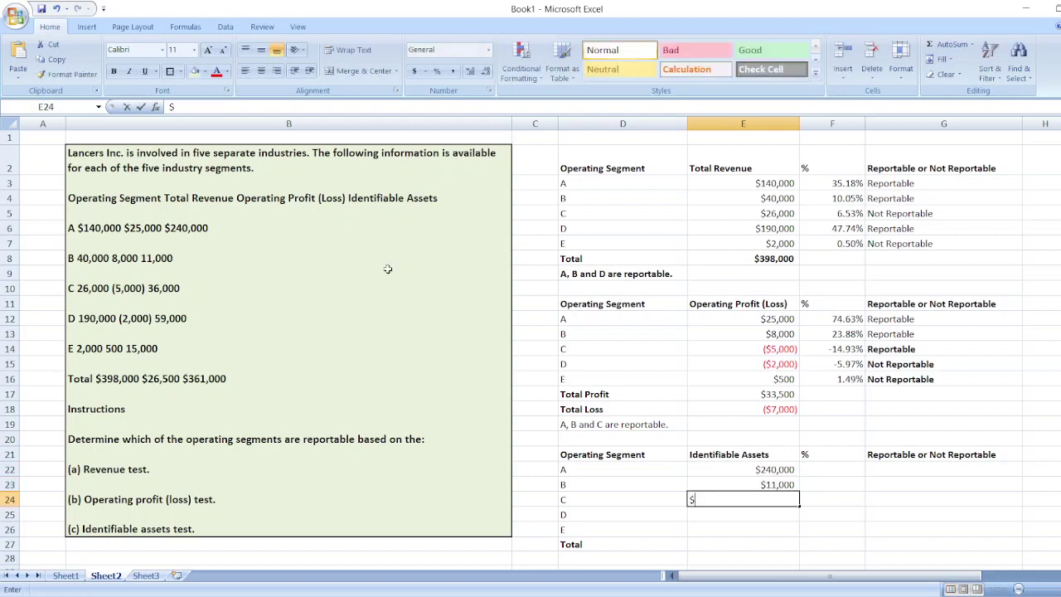
pyautogui.write('36,000')
pyautogui.press('Return')
pyautogui.write('$59000')
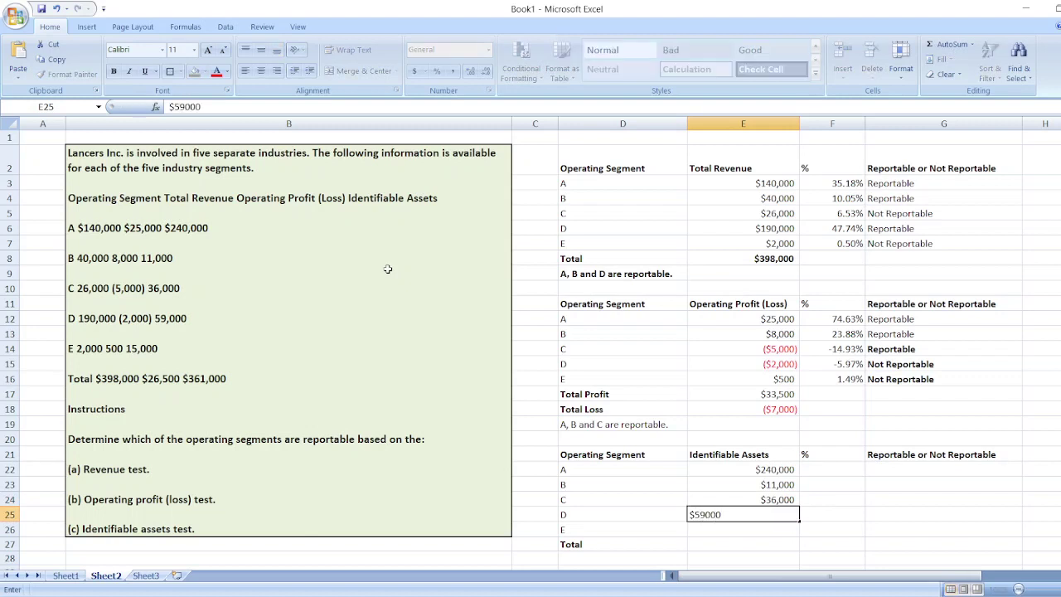
pyautogui.press('Return')
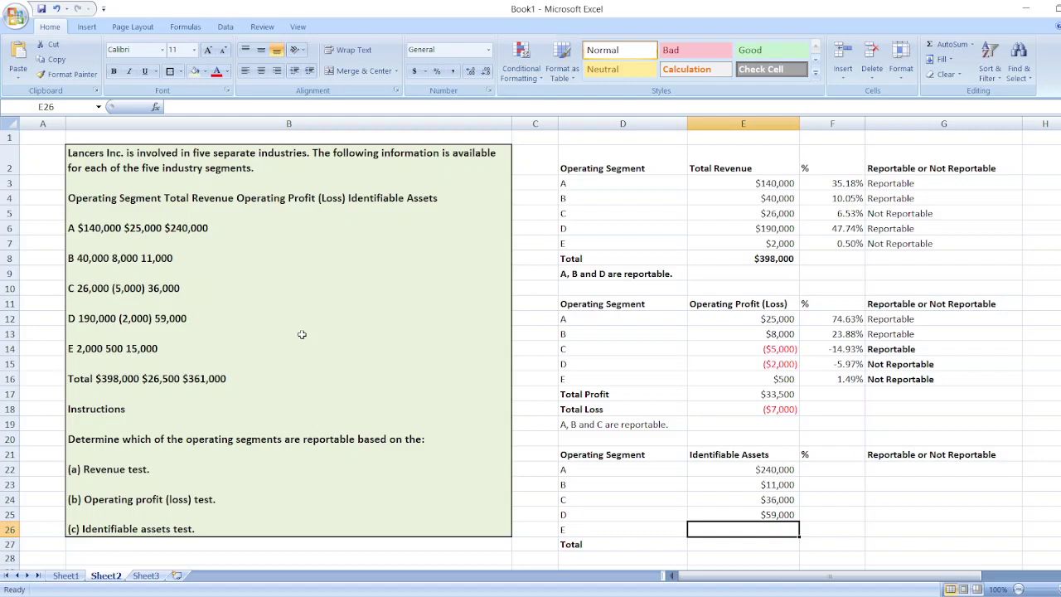
pyautogui.write('$15000')
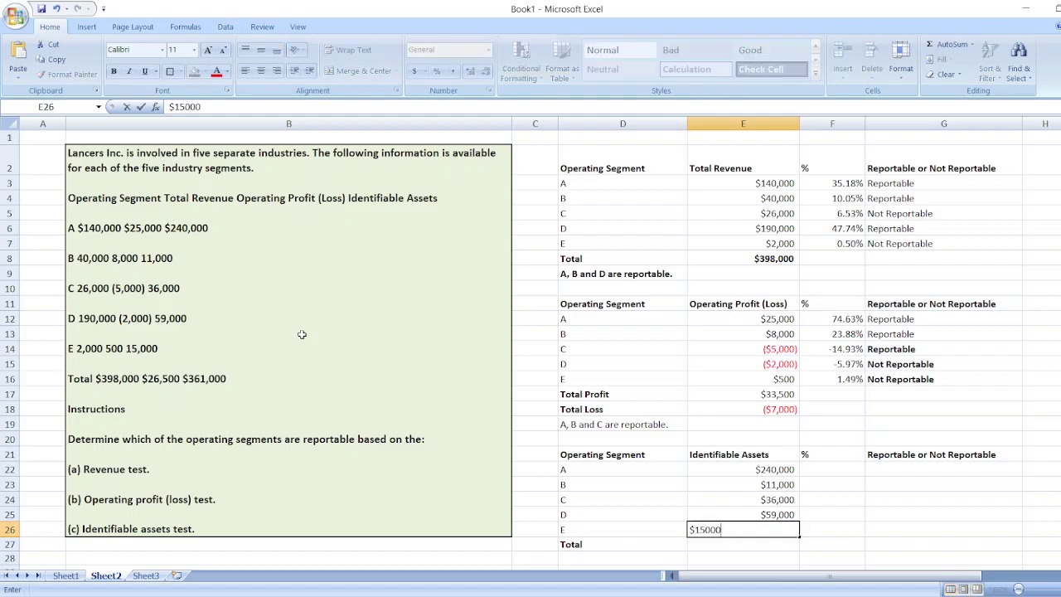
pyautogui.press('Return')
# - Total the assets in E27 with =SUM(E22:E26), giving $361,000
pyautogui.write('=sum')
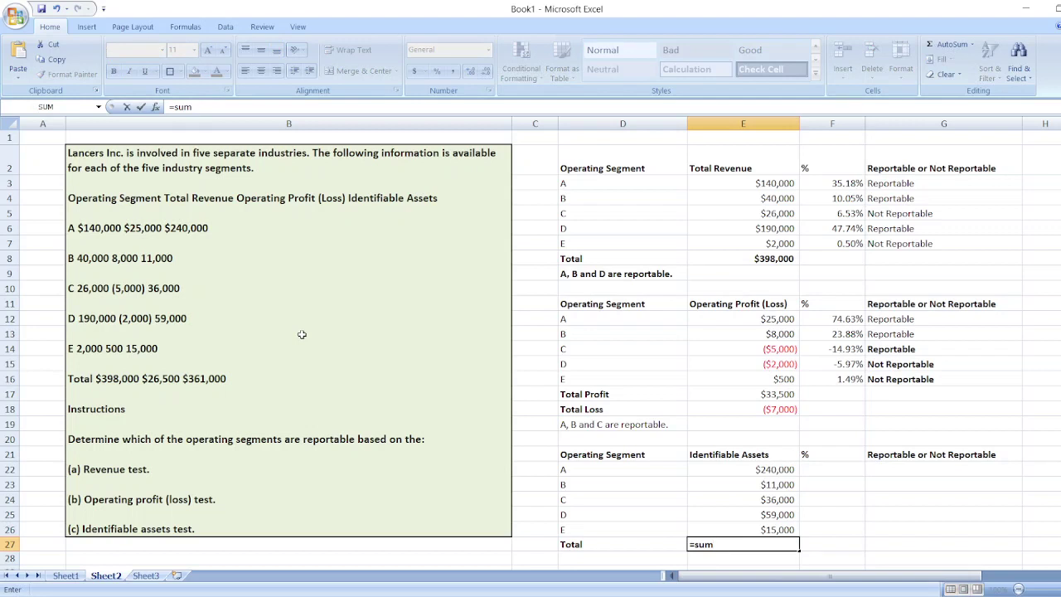
pyautogui.write('(')
pyautogui.press('Up')
pyautogui.press('Up')
pyautogui.press('Up')
pyautogui.press('Up')
pyautogui.press('Up')
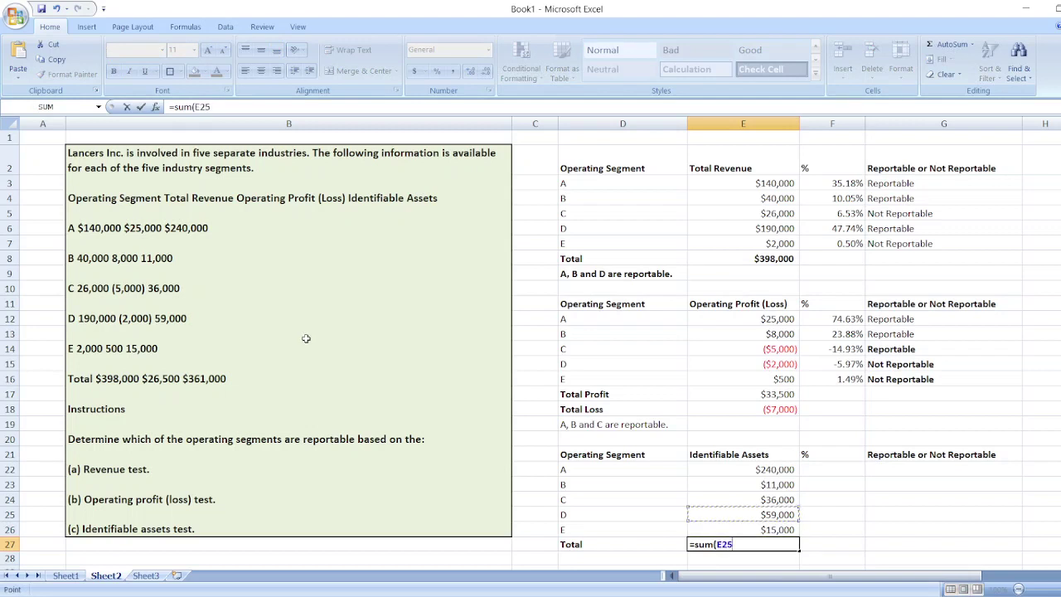
pyautogui.hotkey('shift', 'Down')
pyautogui.hotkey('shift', 'Down')
pyautogui.hotkey('shift', 'Down')
pyautogui.hotkey('shift', 'Down')
pyautogui.write(')')
pyautogui.press('Return')
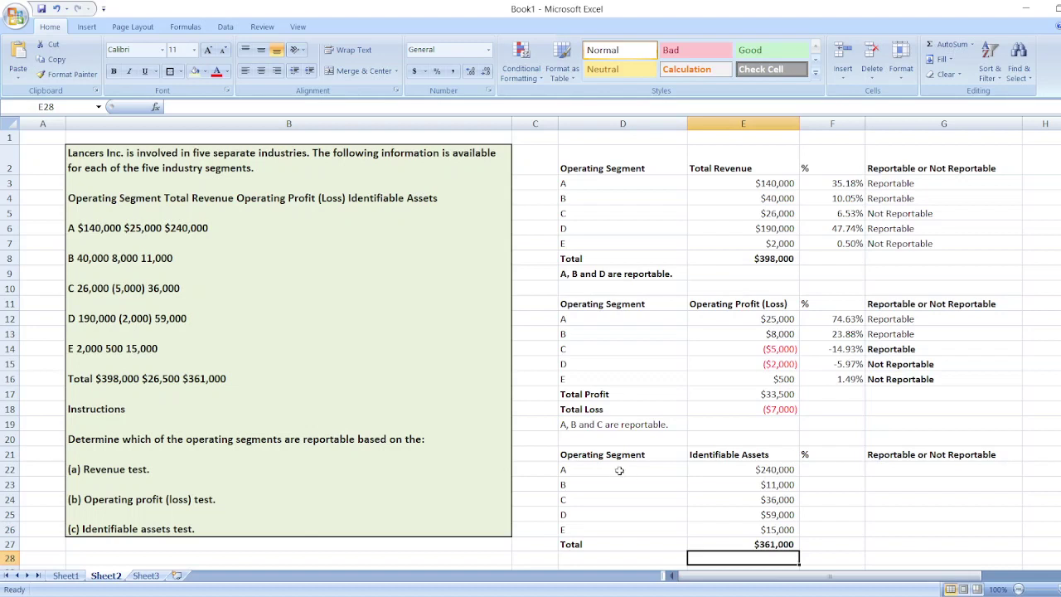
pyautogui.click(830, 470)
# - Enter segment A's share =E22/E27 in F22 and format it as a two-decimal percentage
pyautogui.write('=')
pyautogui.press('Left')
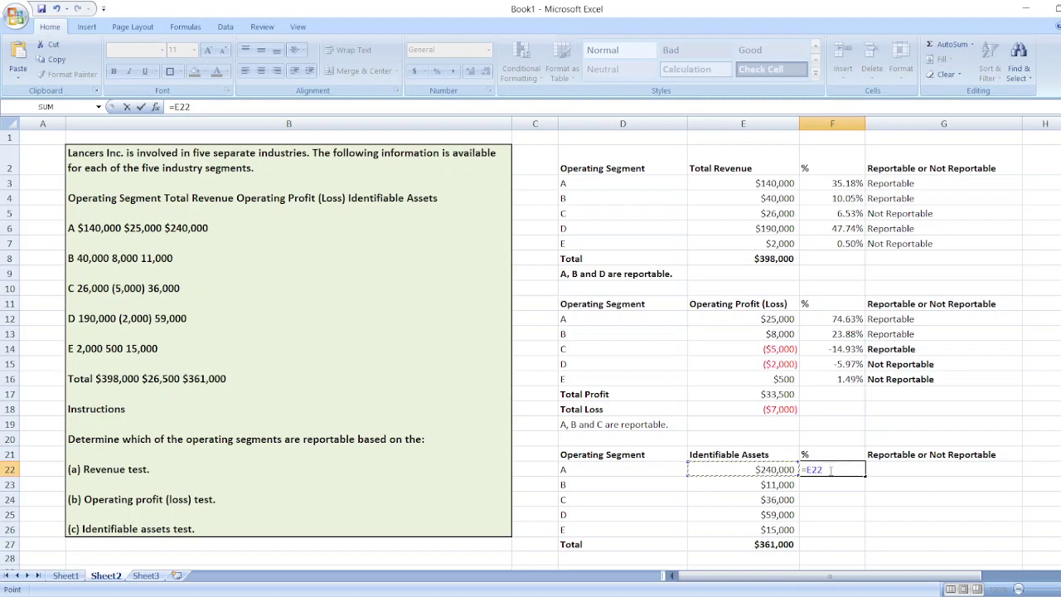
pyautogui.write('/')
pyautogui.press('Down')
pyautogui.press('Down')
pyautogui.press('Down')
pyautogui.press('Down')
pyautogui.press('Down')
pyautogui.press('Left')
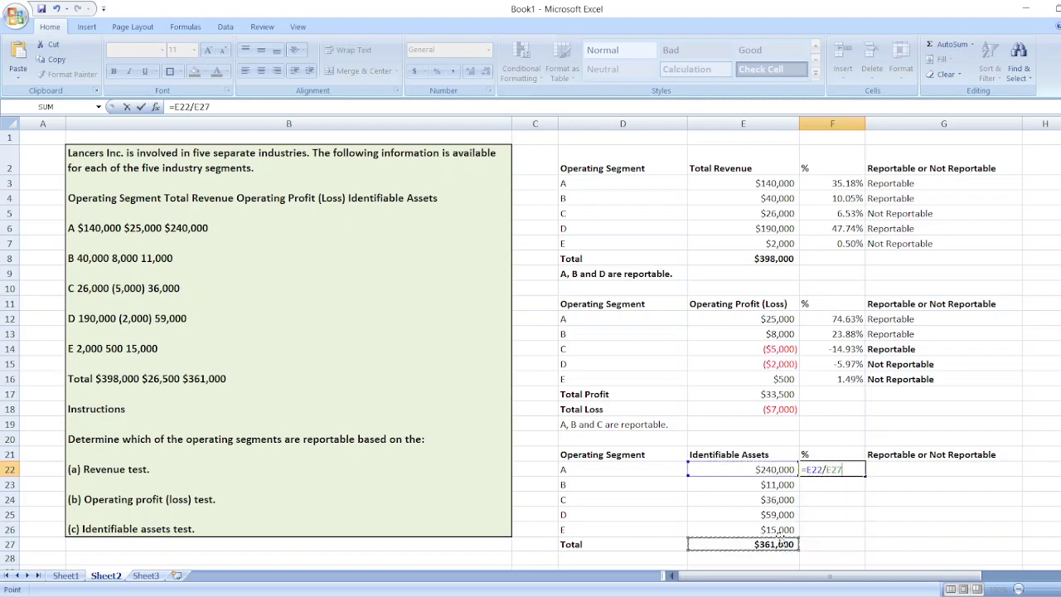
pyautogui.press('Return')
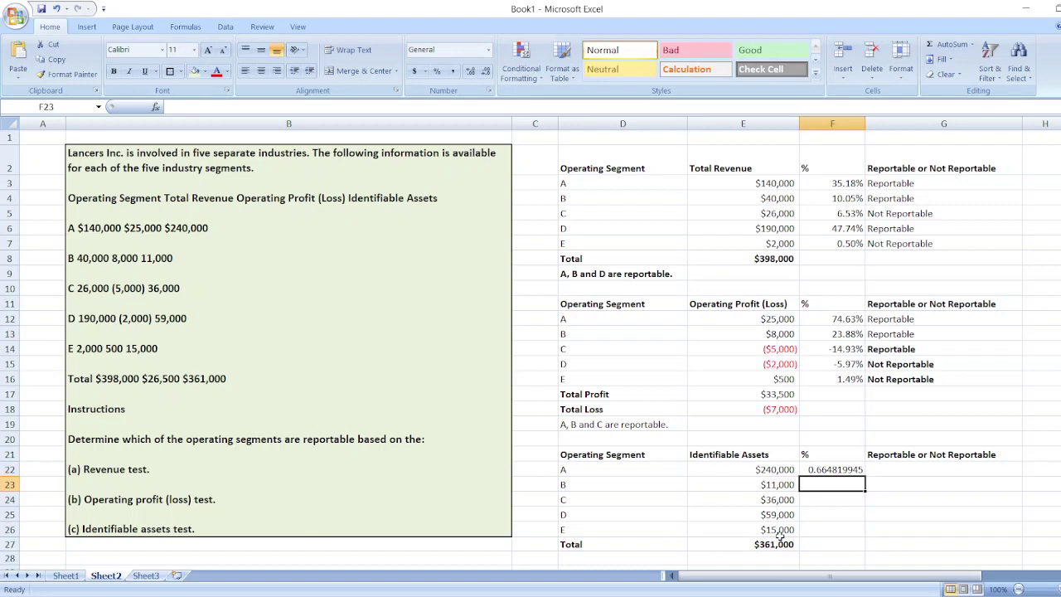
pyautogui.click(842, 470)
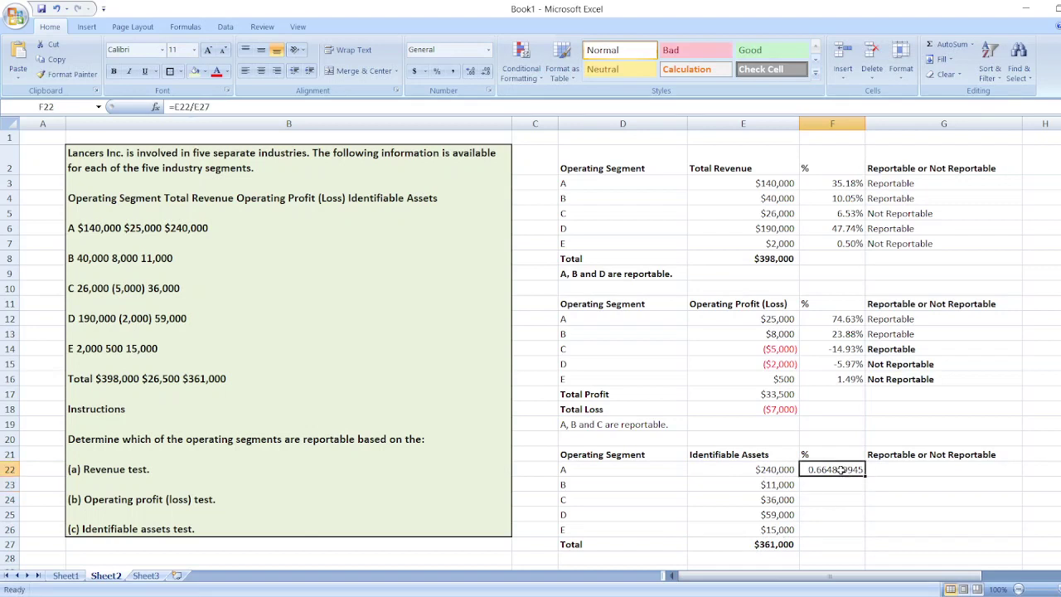
pyautogui.click(437, 70)
pyautogui.click(470, 72)
pyautogui.click(471, 72)
# - Give segment B's share in F23 as =E23/E27, replacing the broken pasted formula
pyautogui.hotkey('ctrl', 'c')
pyautogui.press('Down')
pyautogui.hotkey('ctrl', 'v')
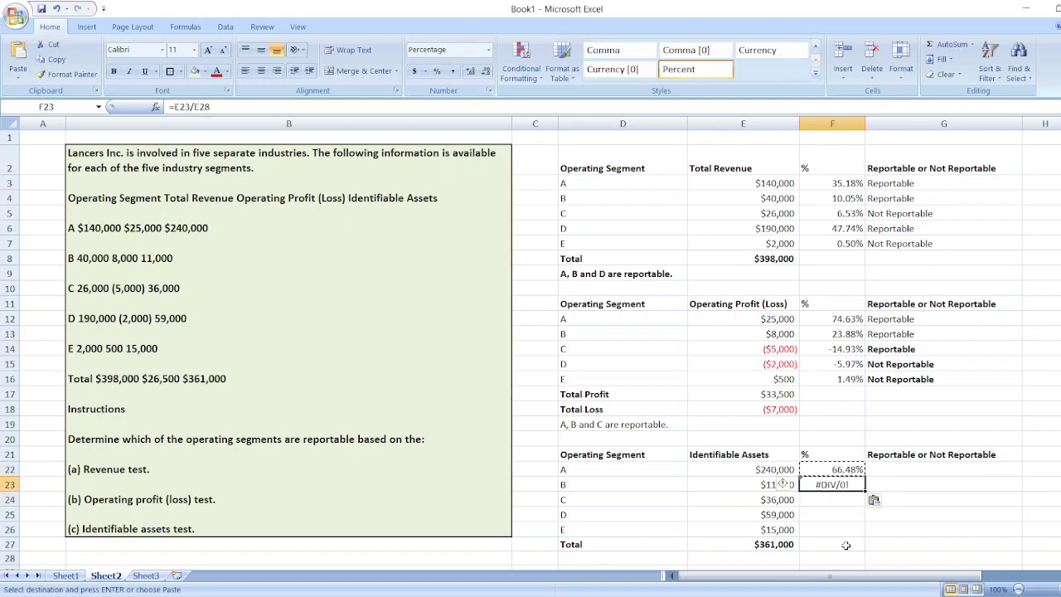
pyautogui.press('BackSpace')
pyautogui.write('=E23/F26')
pyautogui.click(846, 545)
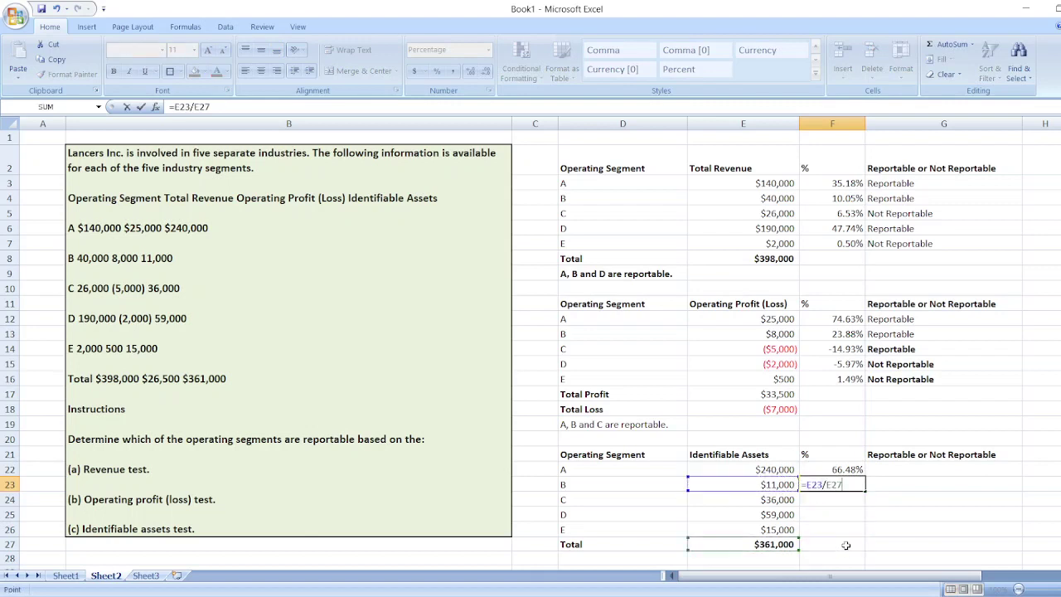
pyautogui.press('Return')
# - Enter segment C's share =E24/E27 in F24
pyautogui.write('=')
pyautogui.press('Left')
pyautogui.write('/')
pyautogui.press('Down')
pyautogui.press('Left')
pyautogui.press('Left')
pyautogui.press('Down')
pyautogui.press('Right')
pyautogui.press('Down')
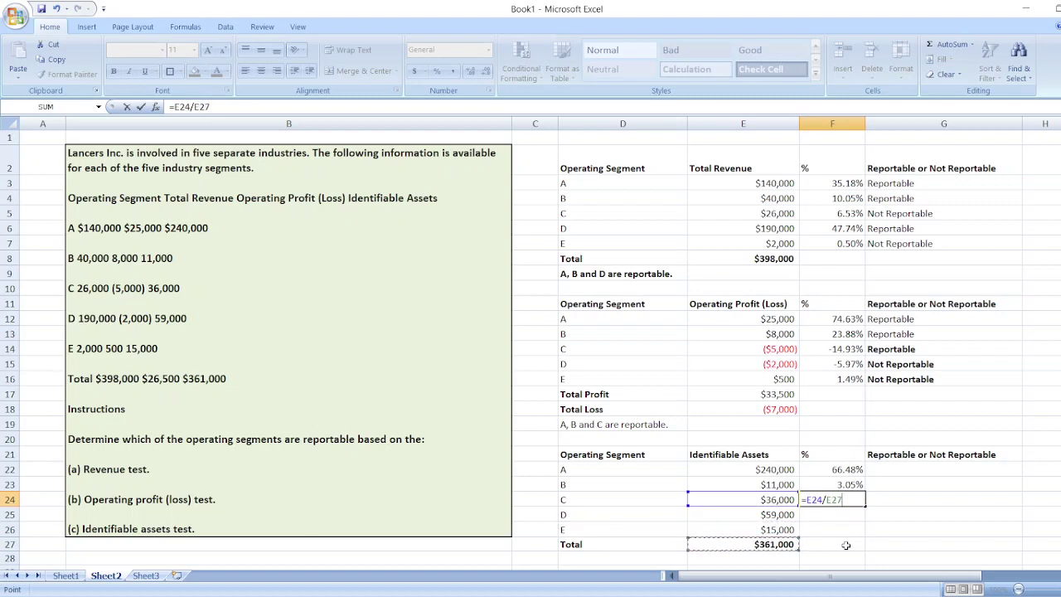
pyautogui.press('Return')
# - Enter segment D's and E's shares as =E25/E27 and =E26/E27 in F25:F26
pyautogui.write('=')
pyautogui.press('Left')
pyautogui.write('/')
pyautogui.press('Down')
pyautogui.press('Down')
pyautogui.press('Left')
pyautogui.press('Return')
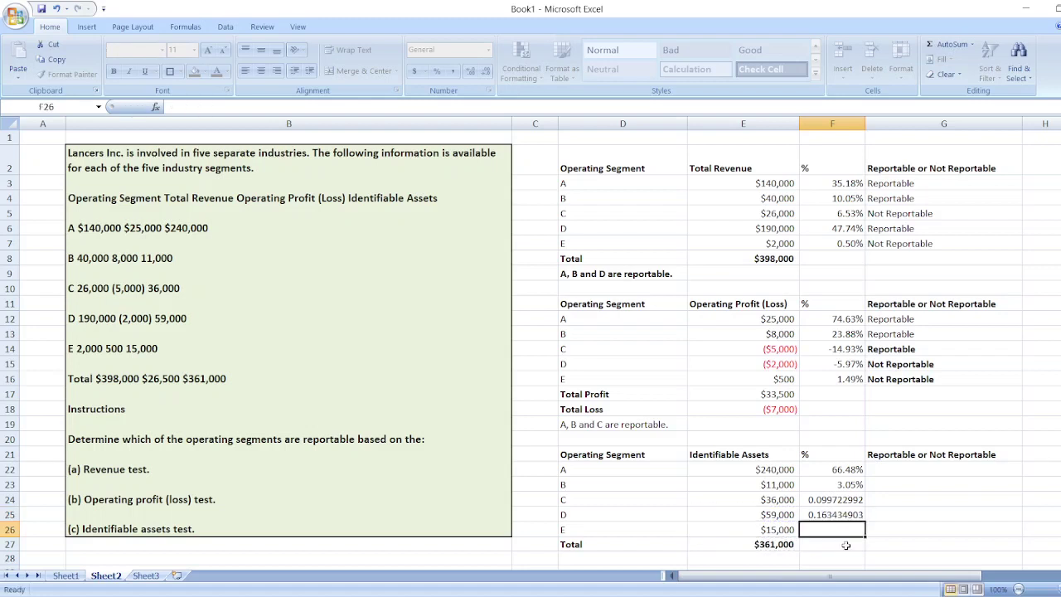
pyautogui.write('=')
pyautogui.press('Left')
pyautogui.write('/')
pyautogui.press('Down')
pyautogui.press('Left')
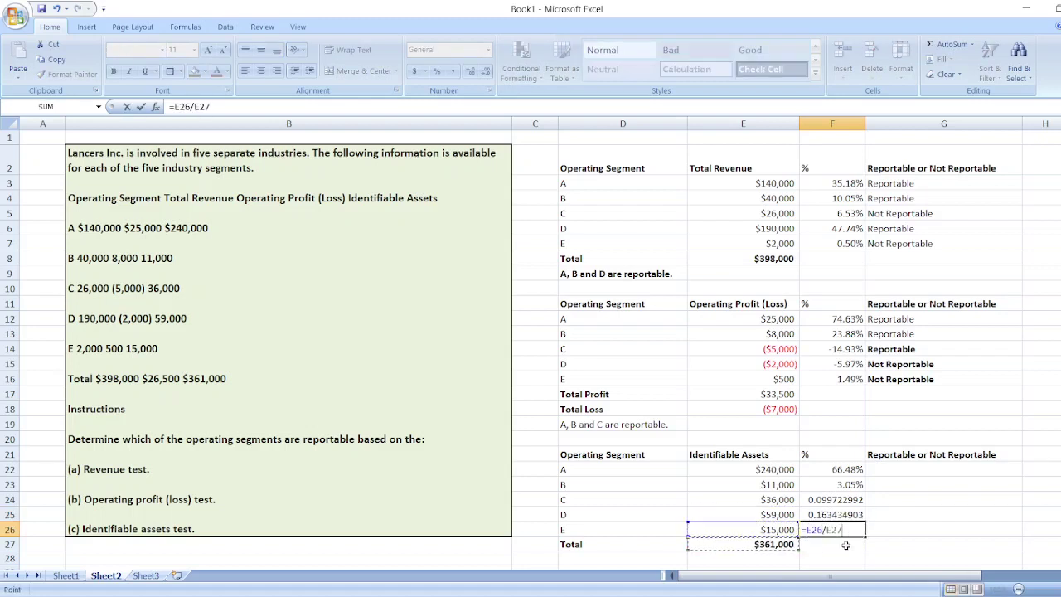
pyautogui.press('Return')
# - Format F24:F26 as two-decimal percentages, showing 9.97%, 16.34% and 4.16%
pyautogui.moveTo(847, 501); pyautogui.dragTo(848, 529)
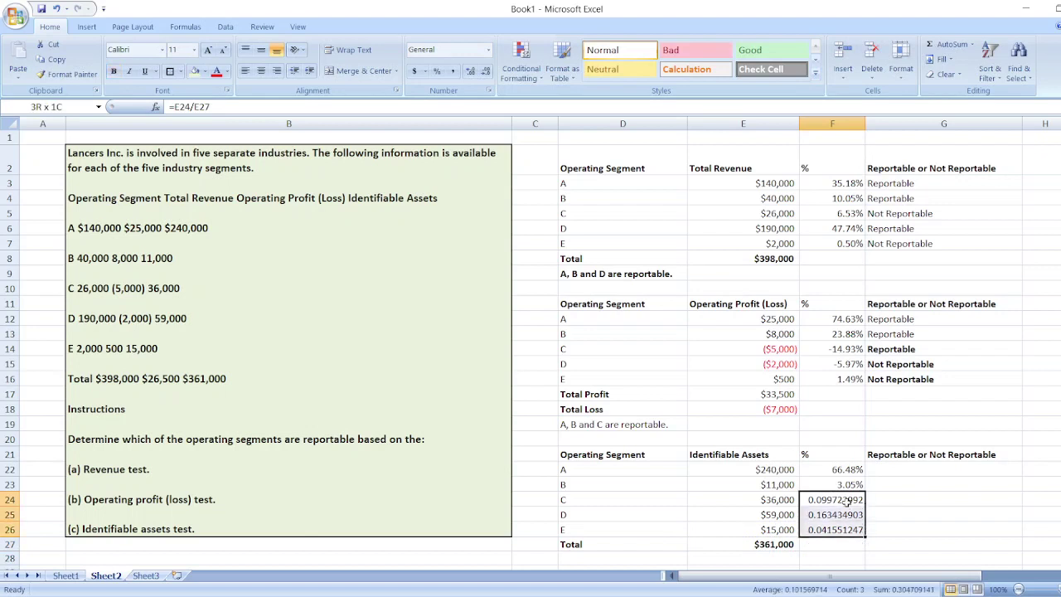
pyautogui.click(437, 70)
pyautogui.click(470, 70)
pyautogui.click(470, 71)
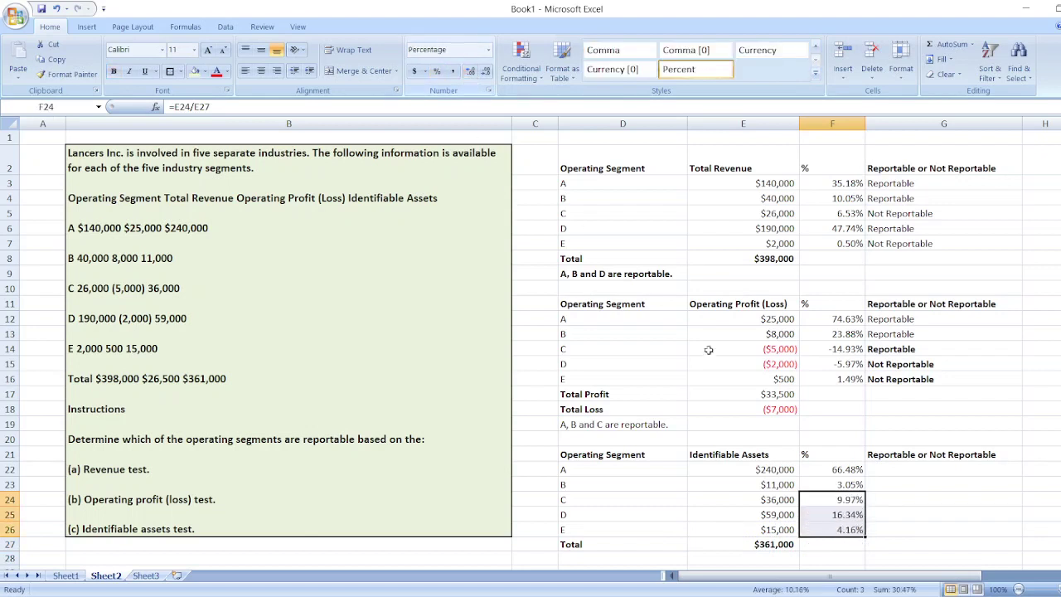
pyautogui.click(897, 476)
pyautogui.click(898, 456)
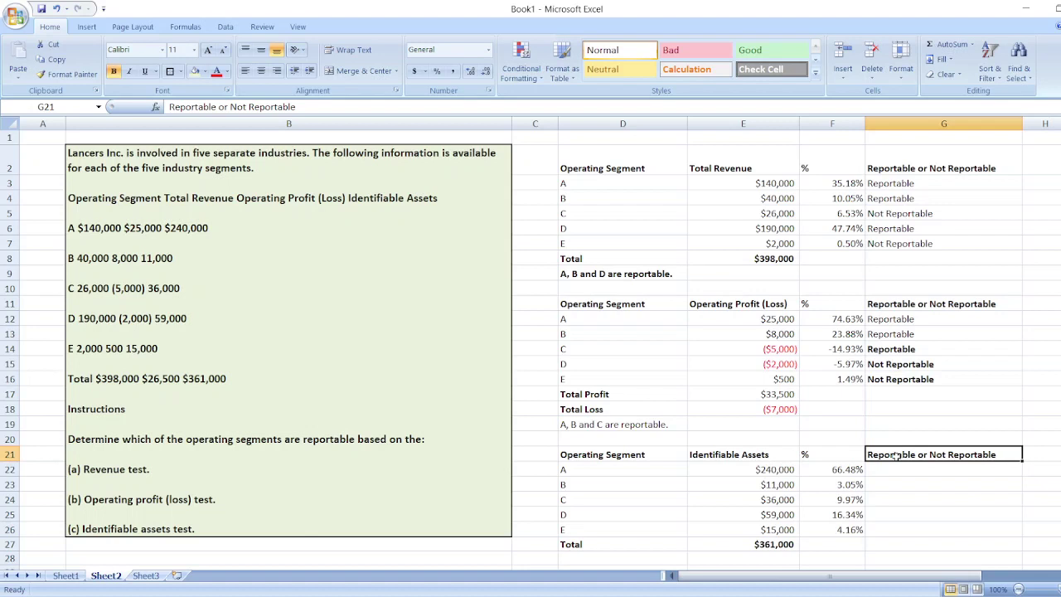
# - Label G22:G26 Reportable, Not Reportable, Not Reportable, Reportable, Not Reportable for segments A–E
pyautogui.click(928, 476)
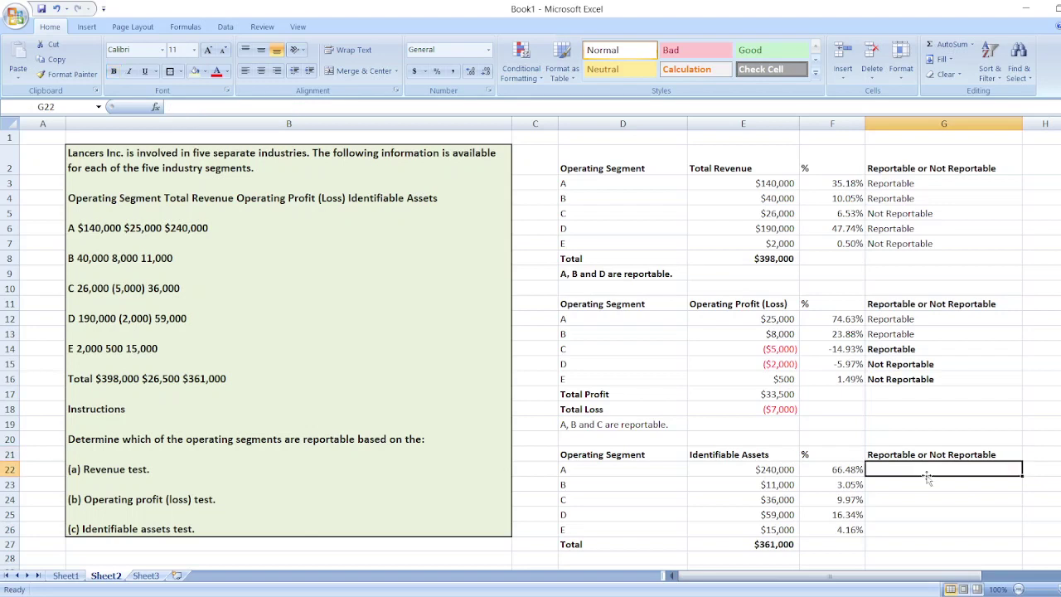
pyautogui.write('=')
pyautogui.press('BackSpace')
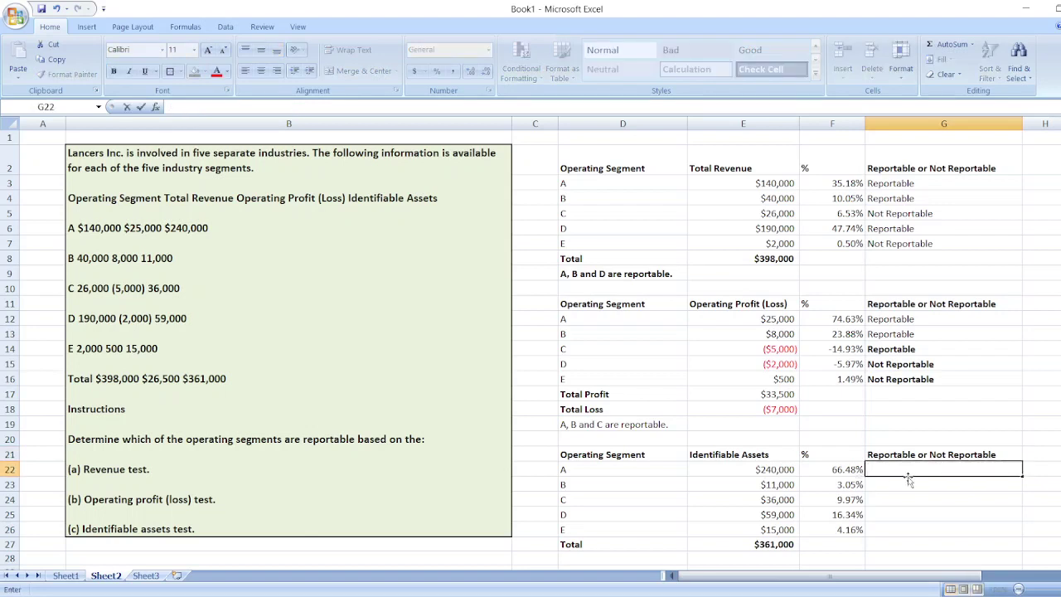
pyautogui.write('Reportable')
pyautogui.press('Return')
pyautogui.write('N')
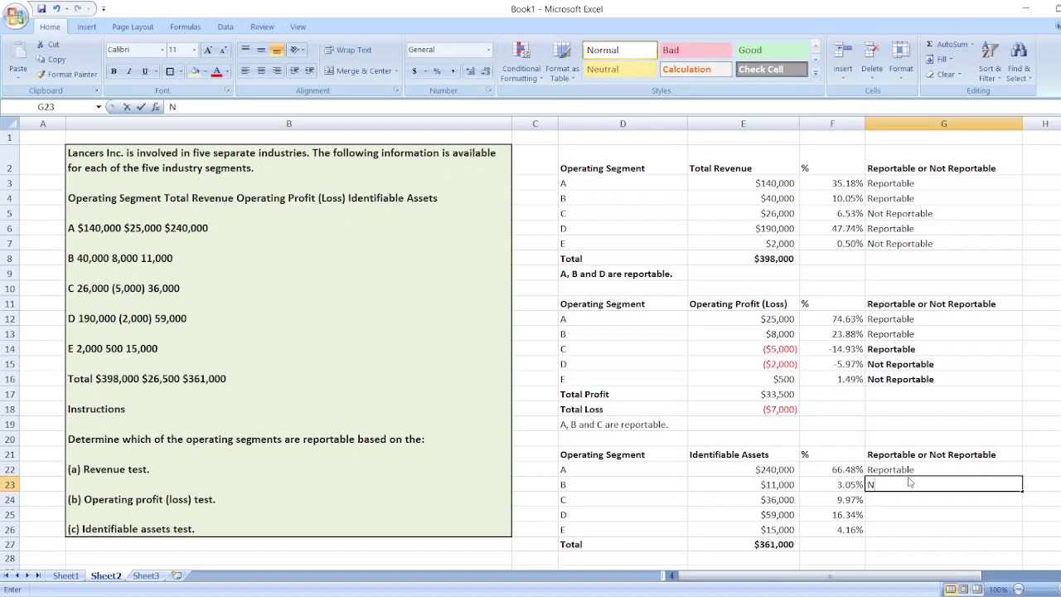
pyautogui.write('ot Reportable')
pyautogui.press('Return')
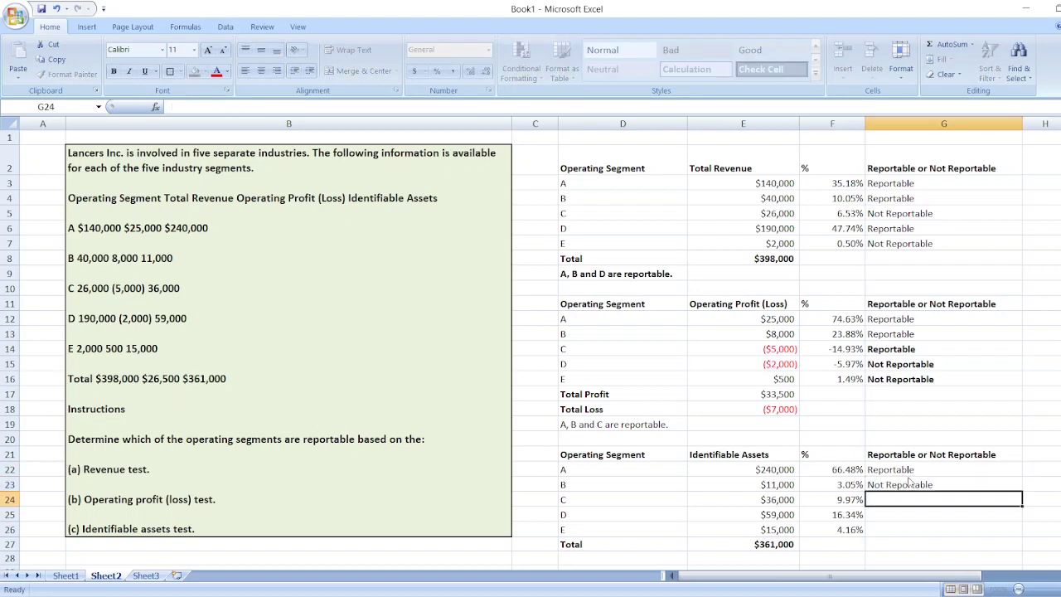
pyautogui.write('Not Reportable')
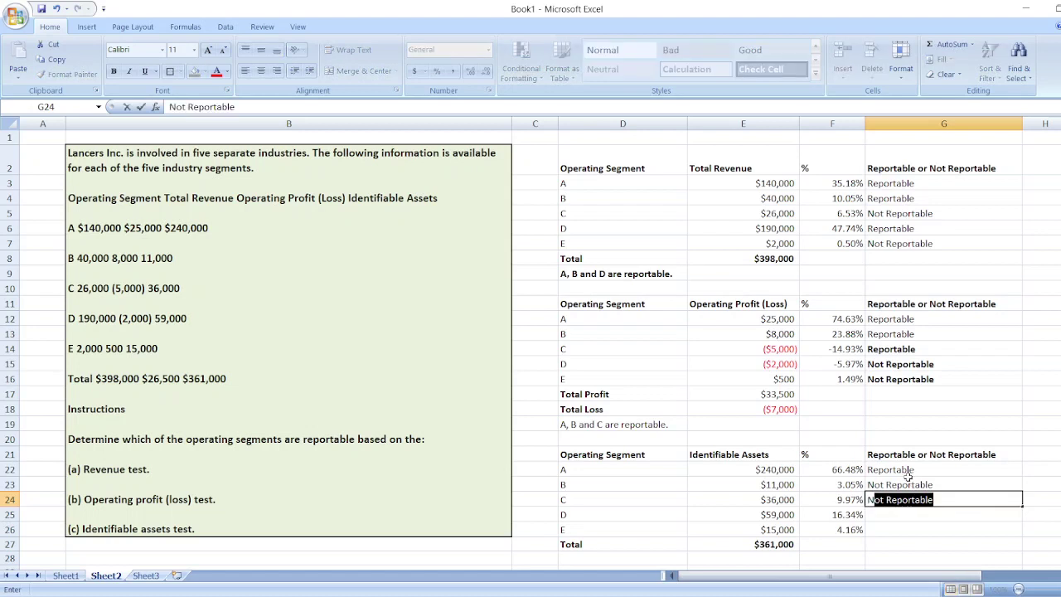
pyautogui.press('Return')
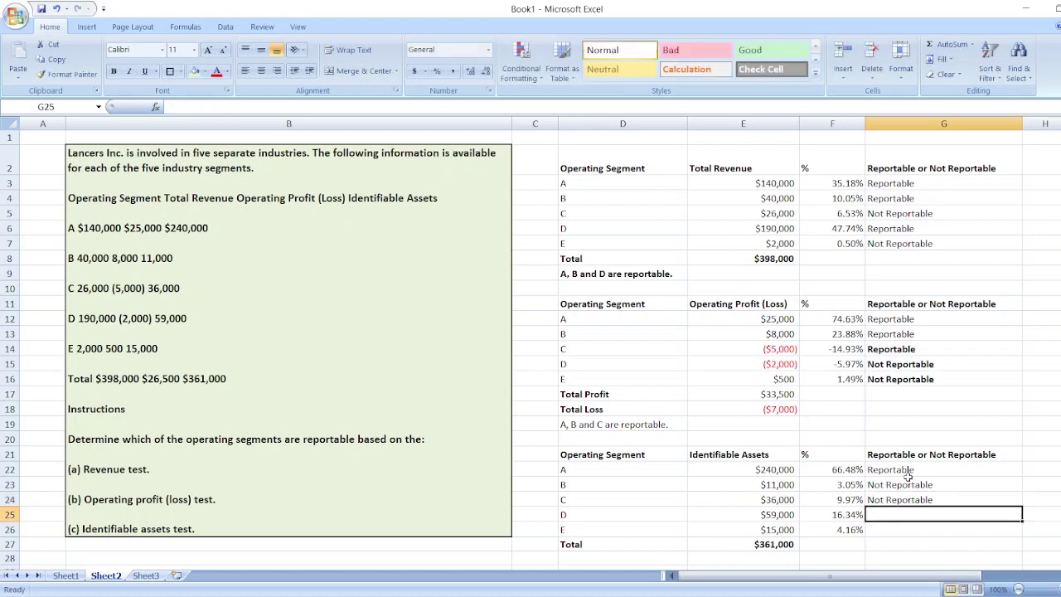
pyautogui.write('Reportable')
pyautogui.press('Return')
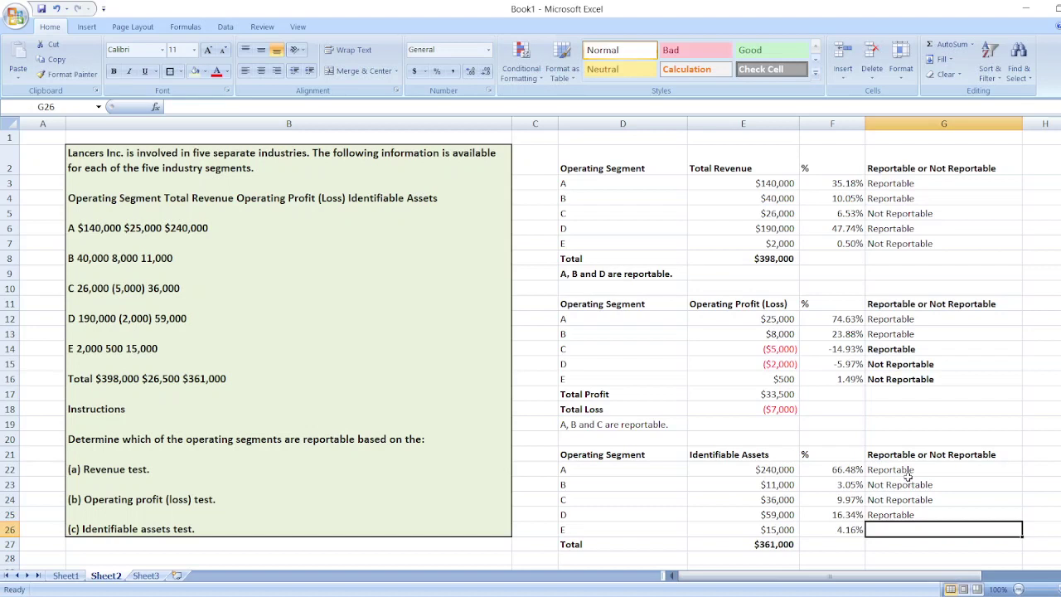
pyautogui.write('Not Reportable')
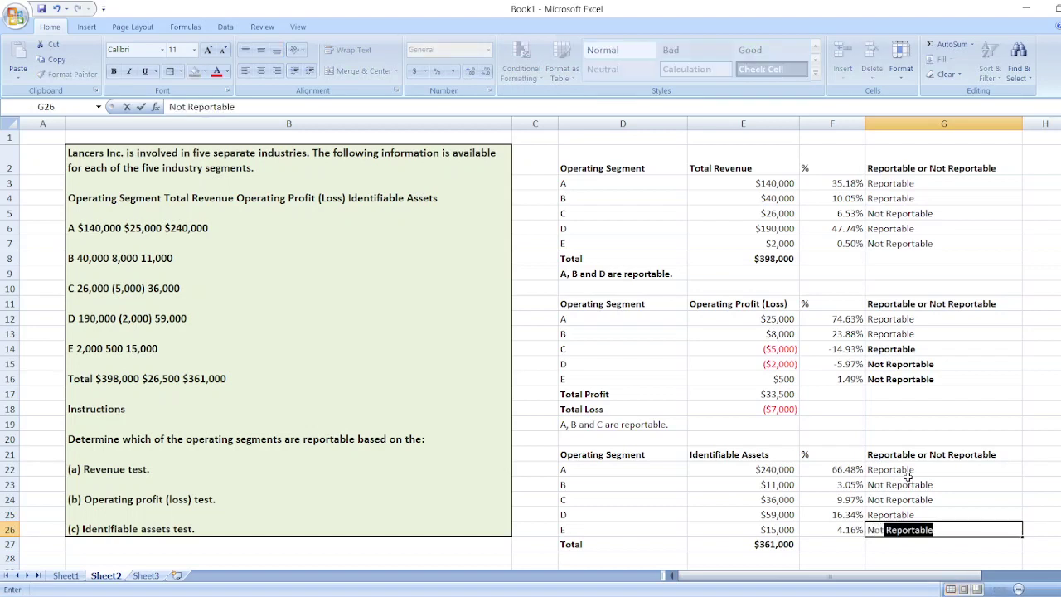
pyautogui.press('Return')
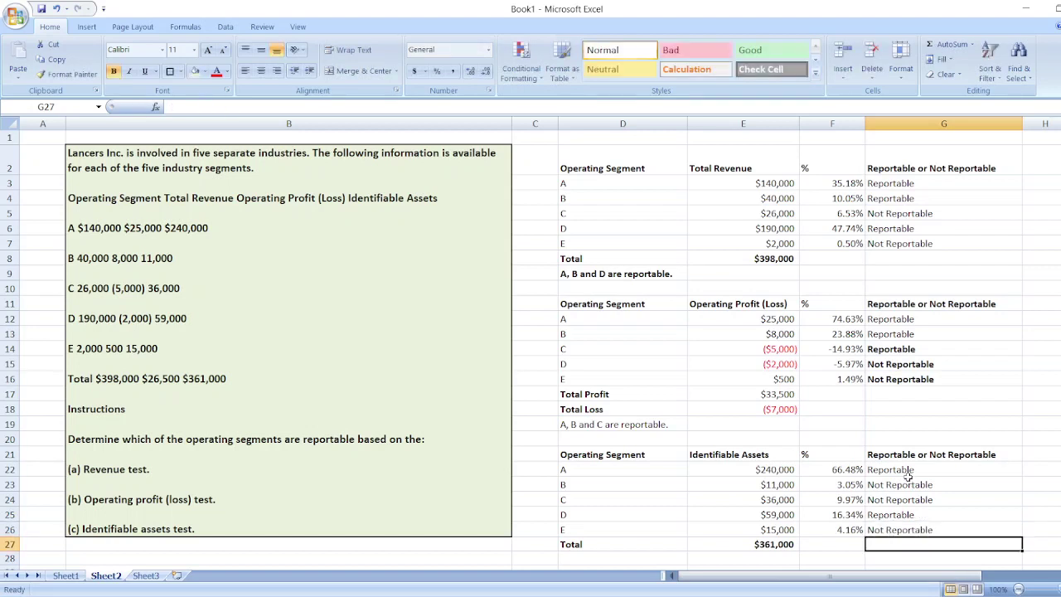
pyautogui.click(606, 557)
# - Begin the conclusion under the assets table, typing 'A and D are'
pyautogui.write('A')
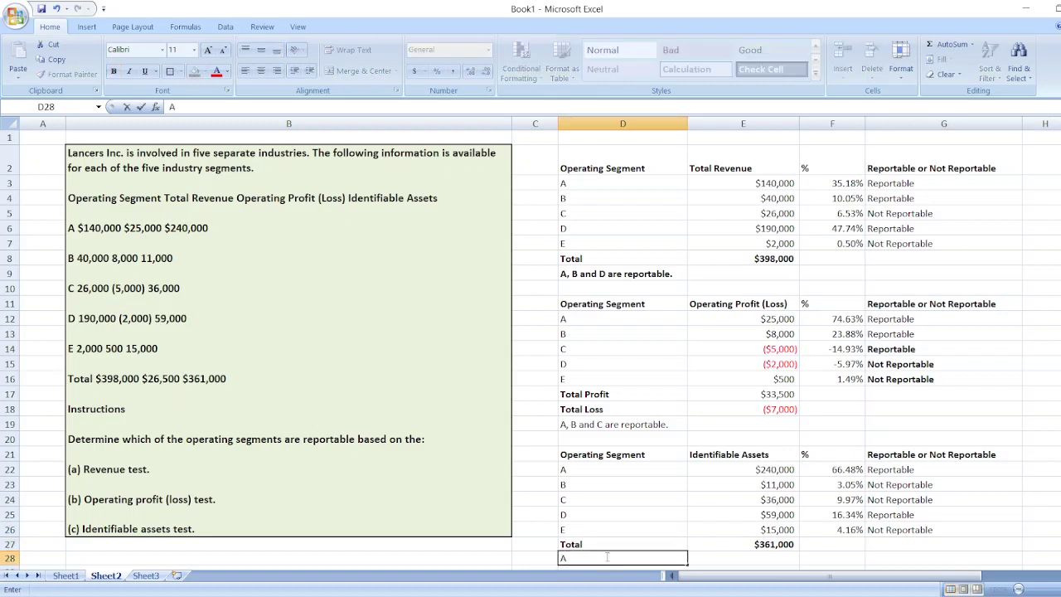
pyautogui.write(',')
pyautogui.press('BackSpace')
pyautogui.press('BackSpace')
pyautogui.write('and D are')
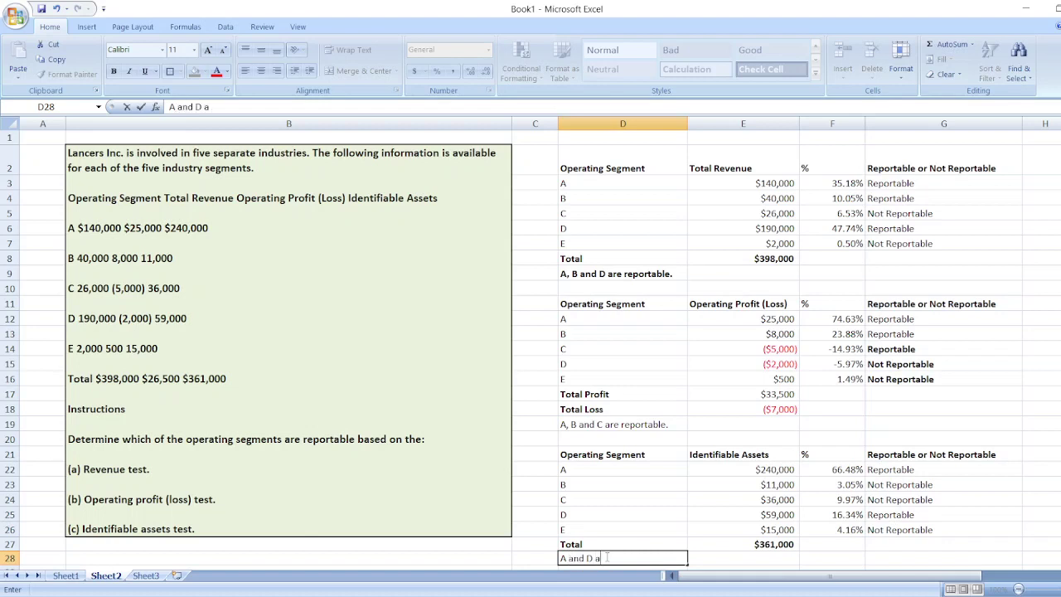